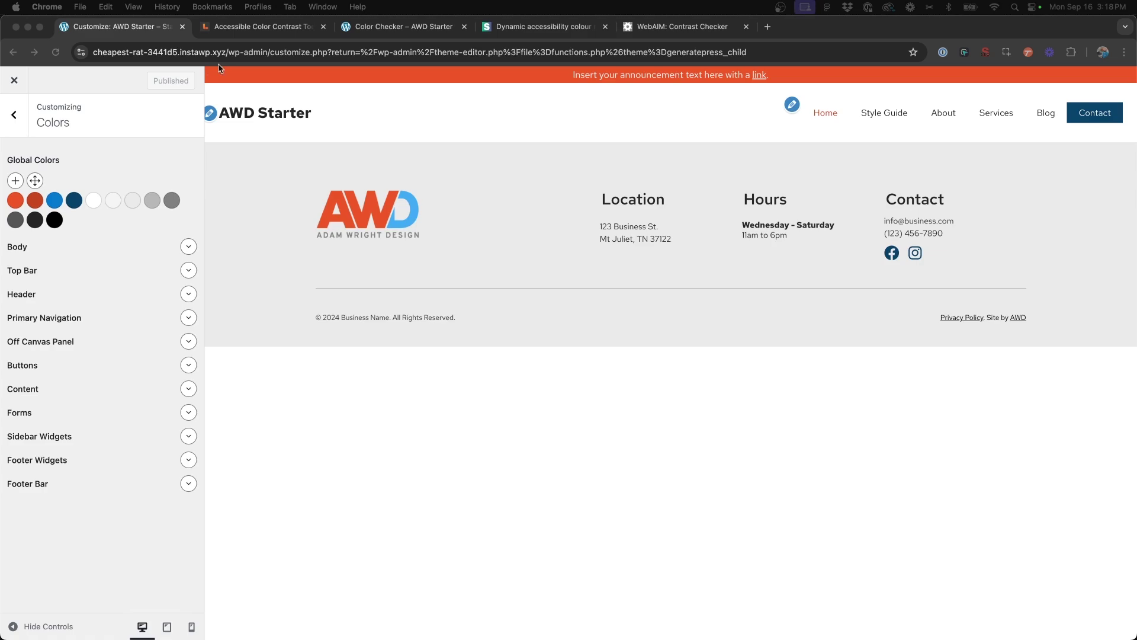
- Show the Learn UI Design generator testing #4ac4e2 against the #ffffff background
click(248, 29)
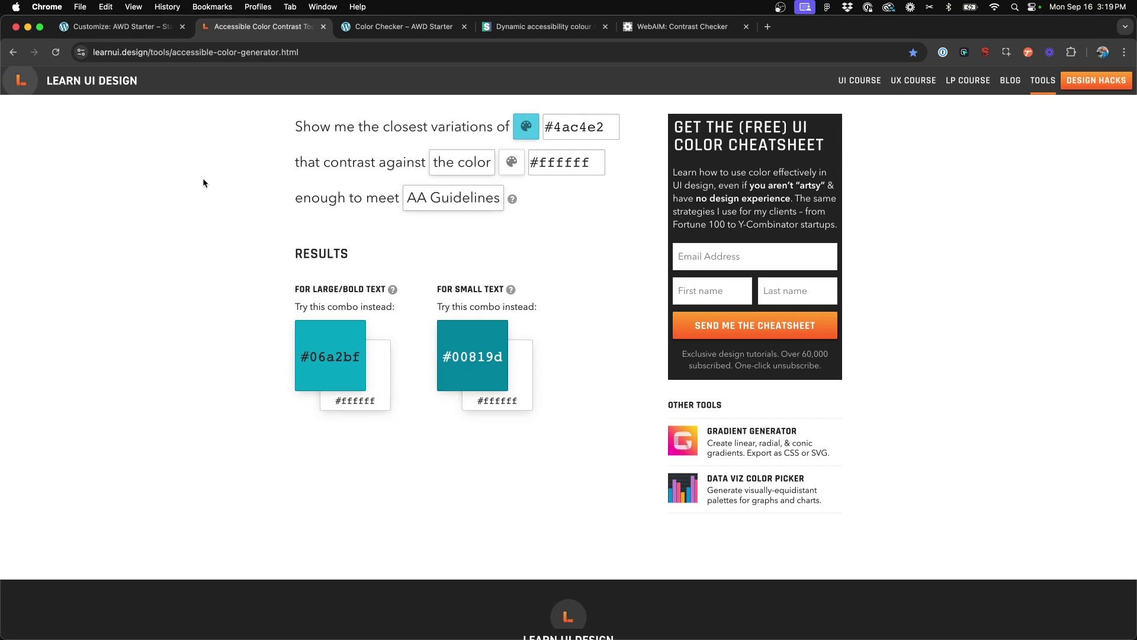
- Copy primary #f15a26 from the Customizer and paste it as the generator's base colour
click(119, 26)
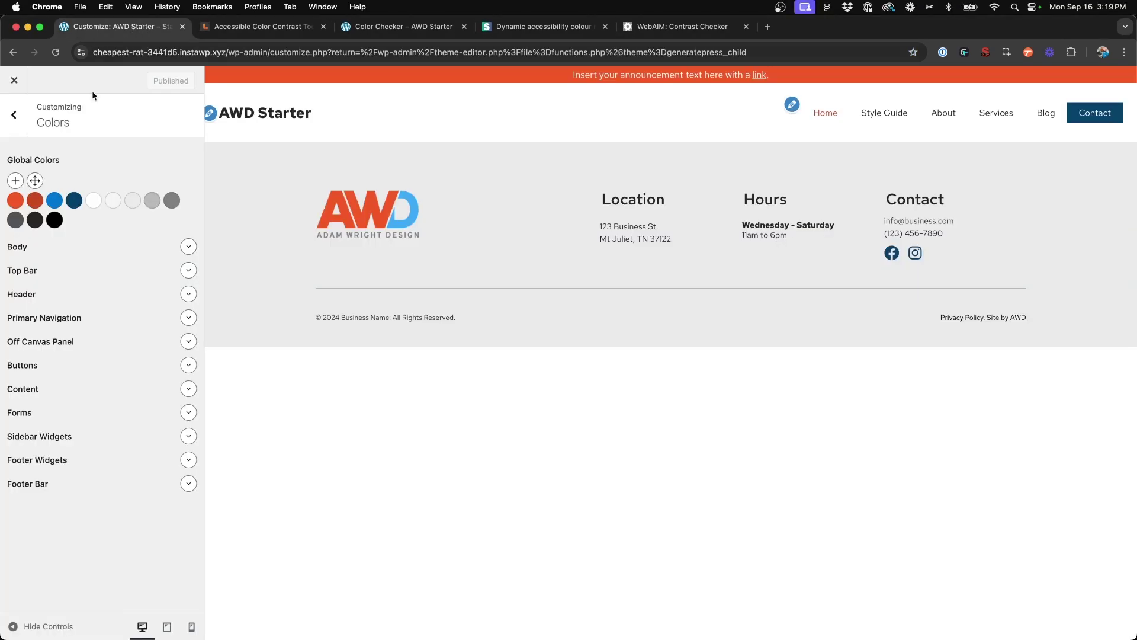
click(14, 201)
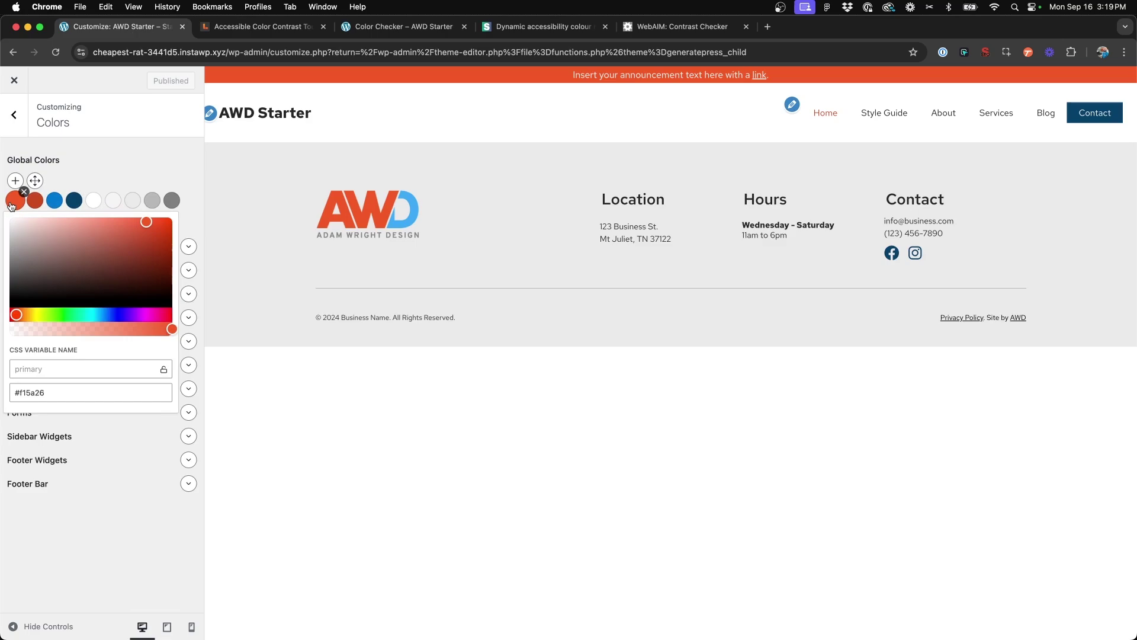
click(61, 393)
key(super+c)
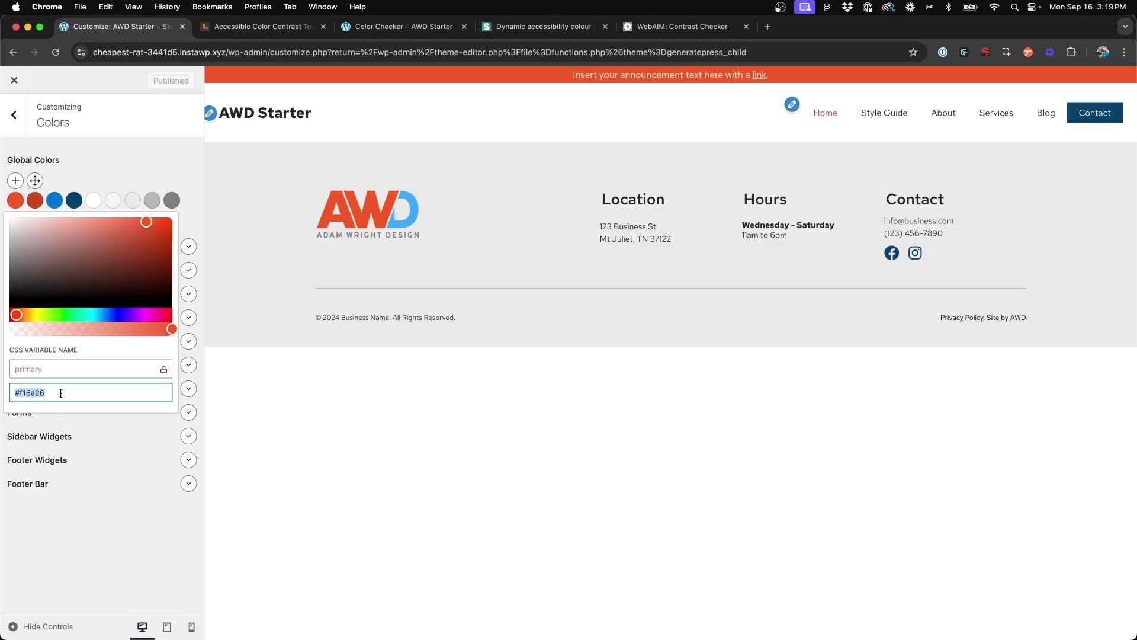
click(261, 26)
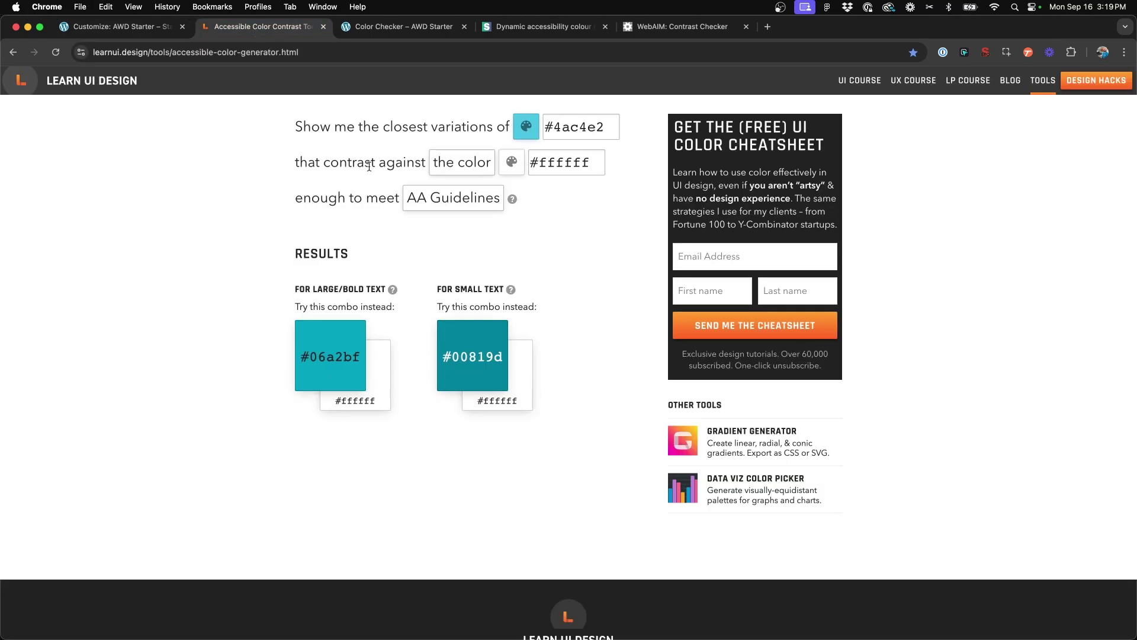
scroll(386, 144, down, 1)
click(568, 123)
key(super+v)
- Review the results: #f15a26 on #ffffff passes AA for large text, with #d4410c suggested for small text
drag(320, 126, 508, 127)
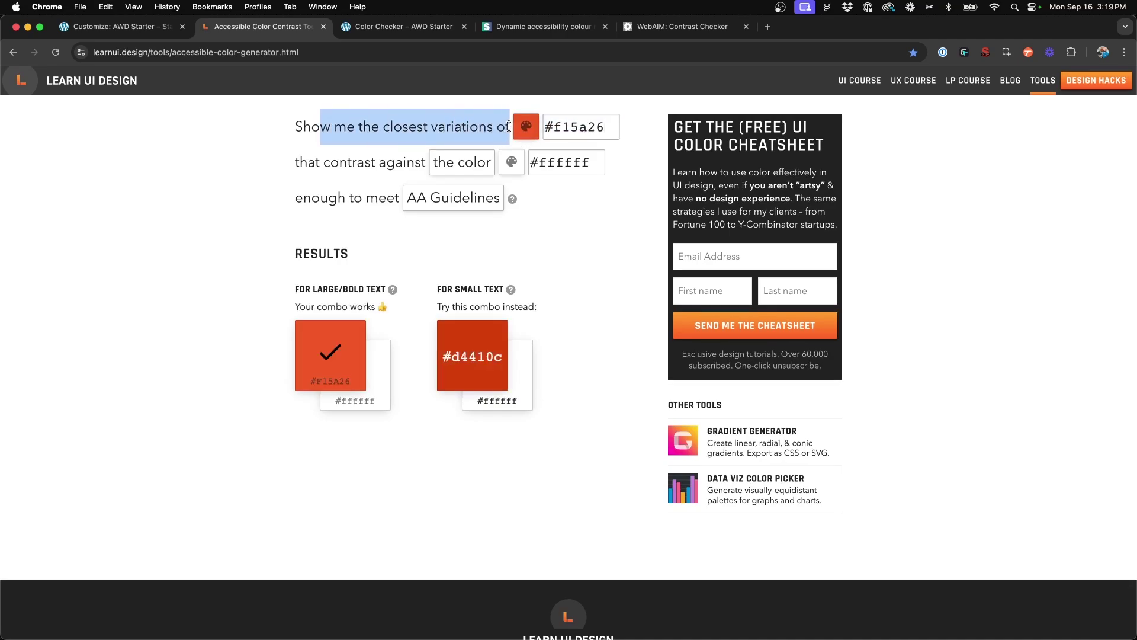
click(508, 126)
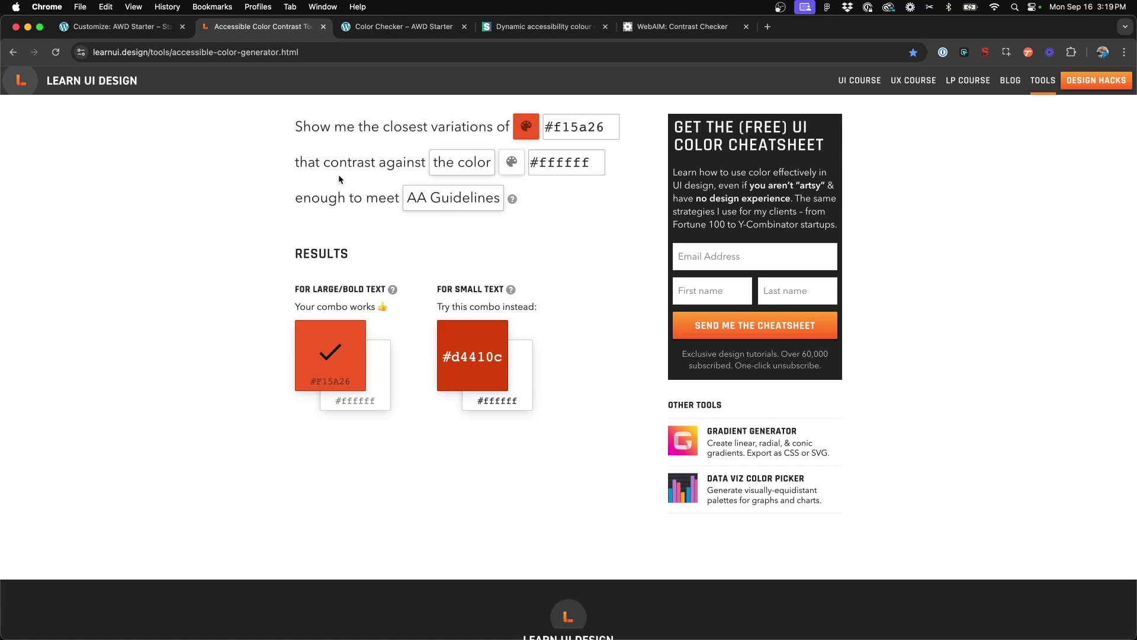
drag(320, 162, 415, 164)
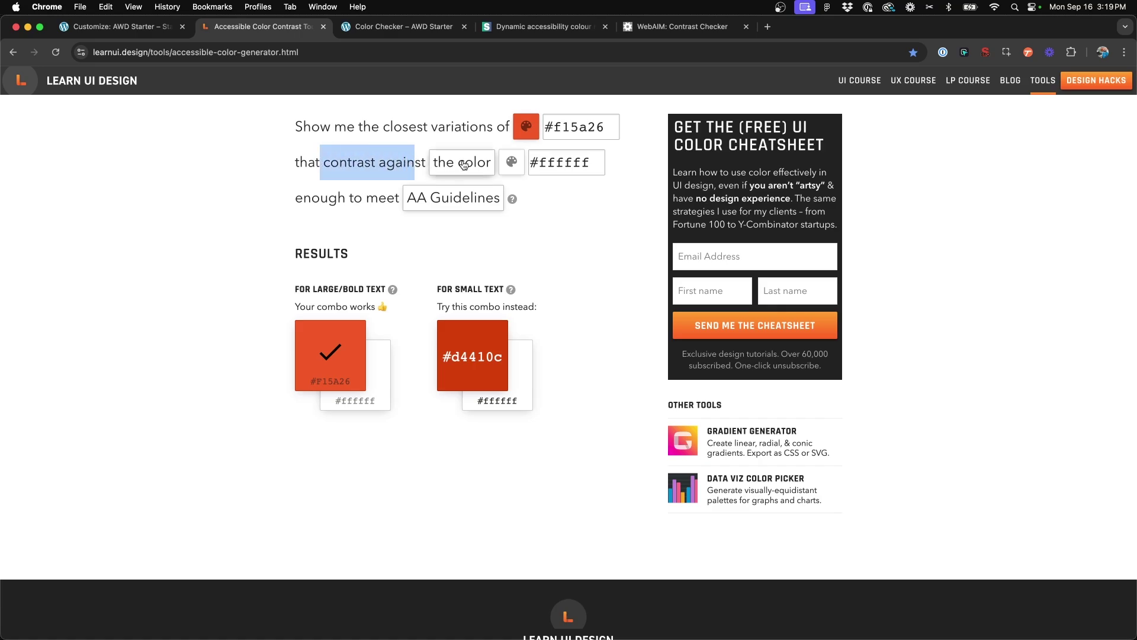
click(564, 165)
click(586, 206)
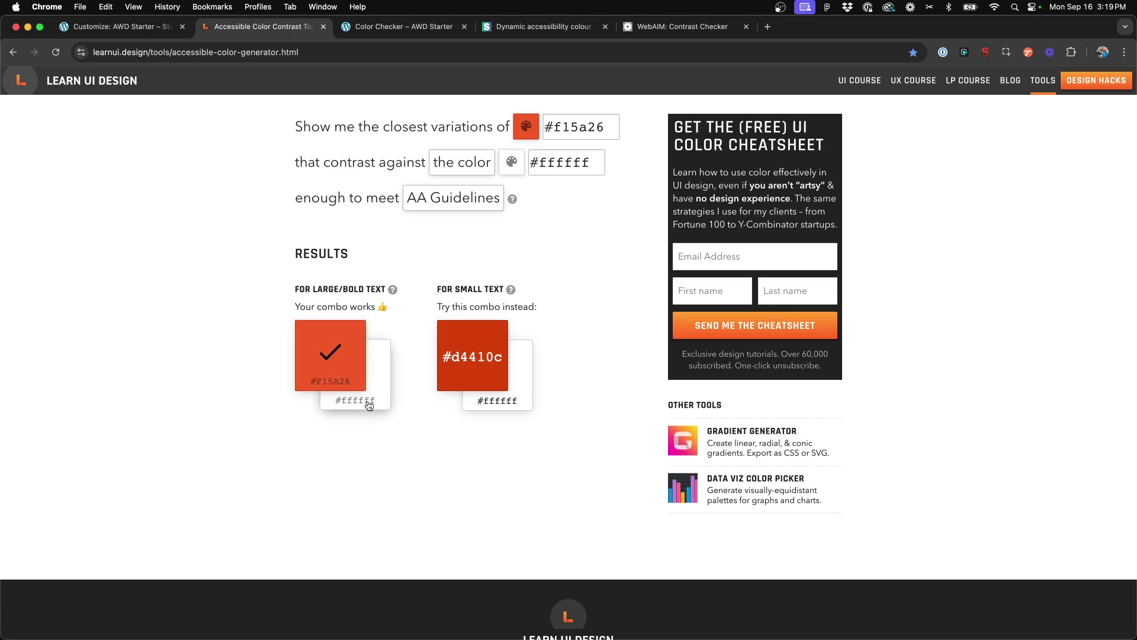
drag(299, 289, 368, 323)
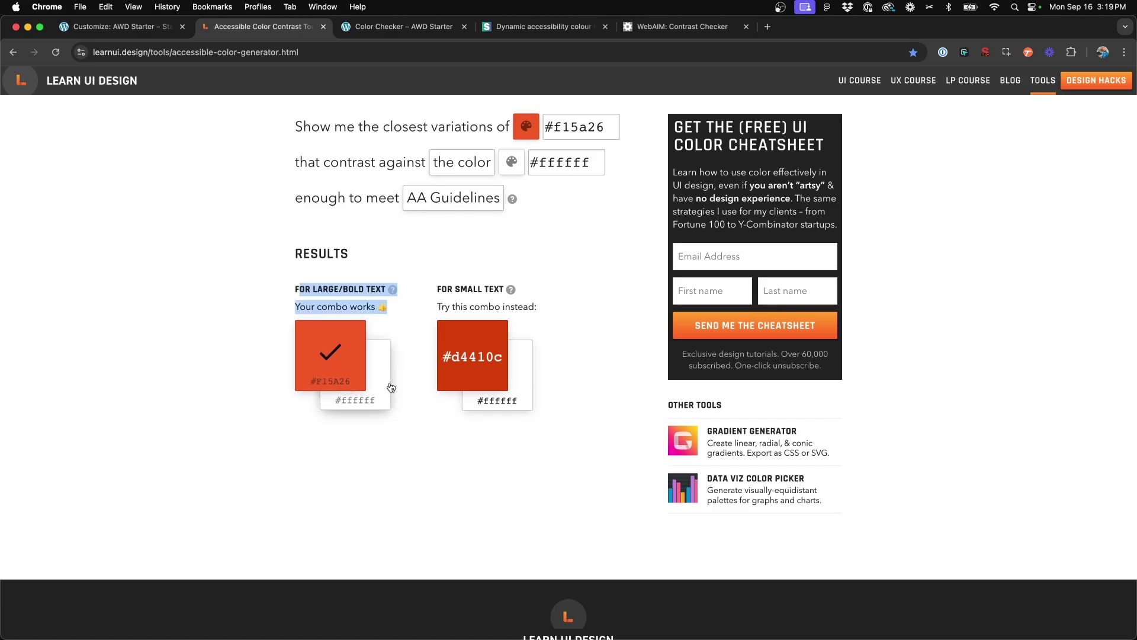
click(423, 199)
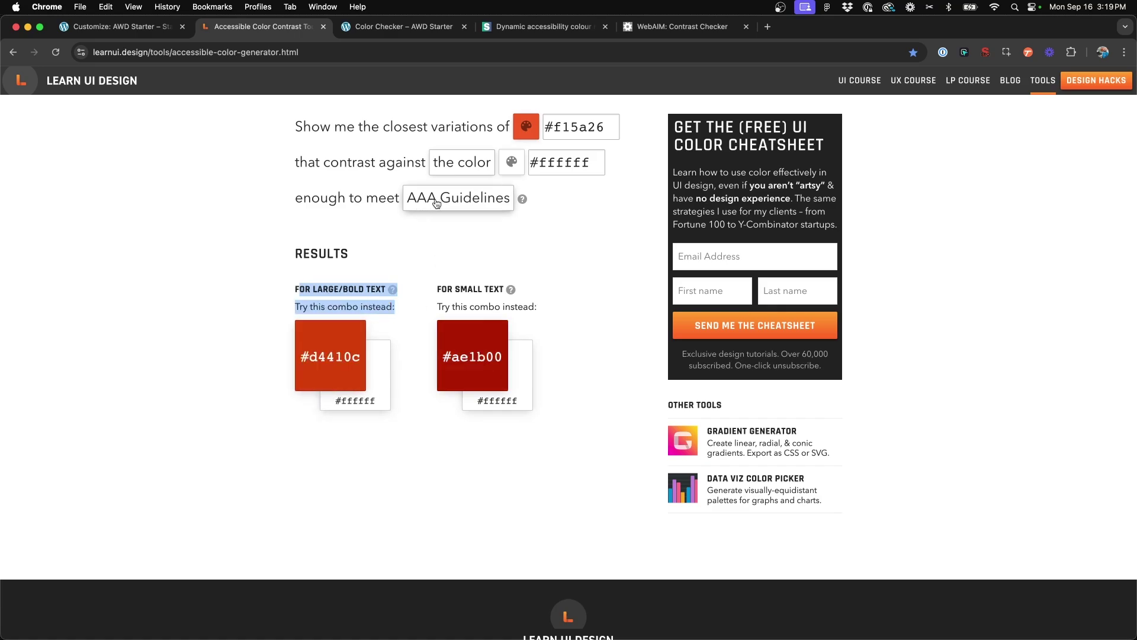
click(426, 201)
click(425, 202)
click(421, 222)
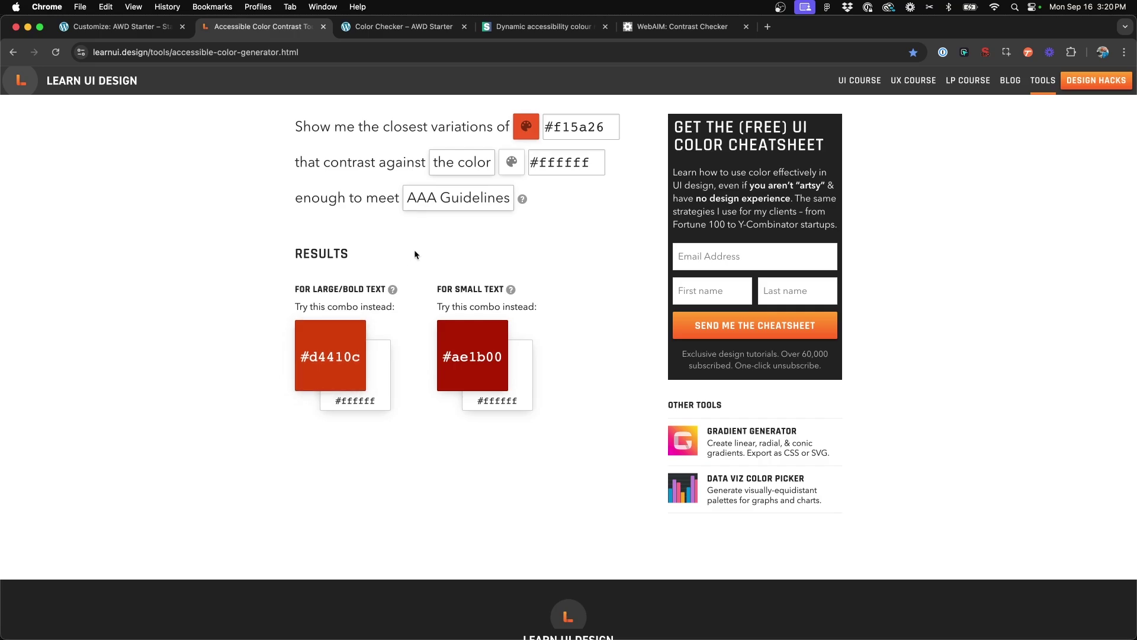
click(444, 203)
click(441, 190)
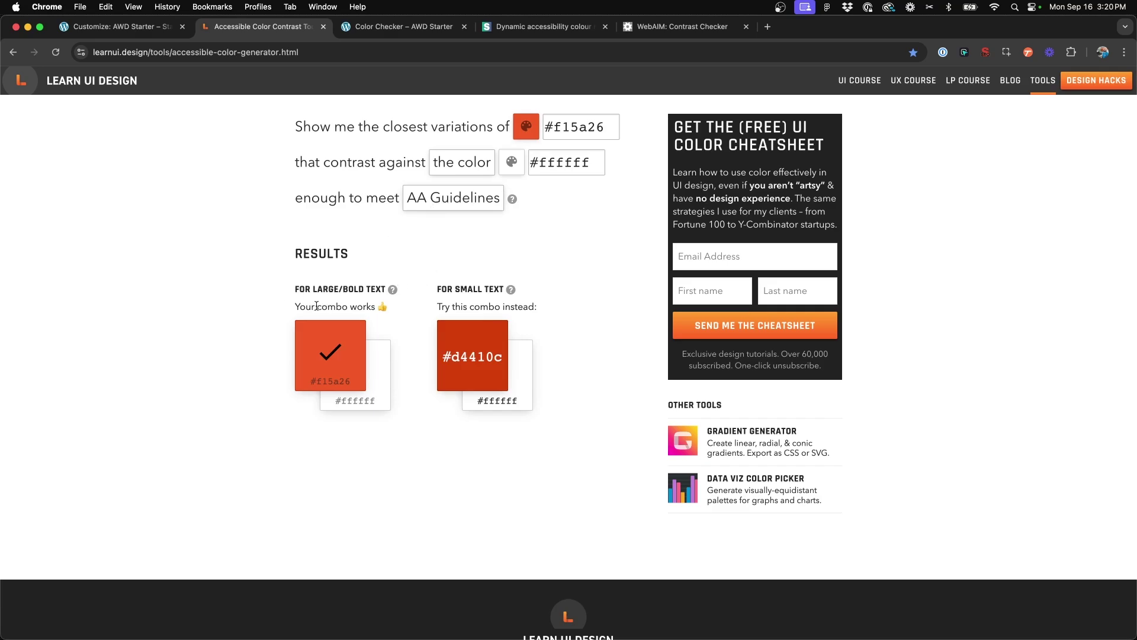
drag(301, 306, 556, 301)
click(400, 307)
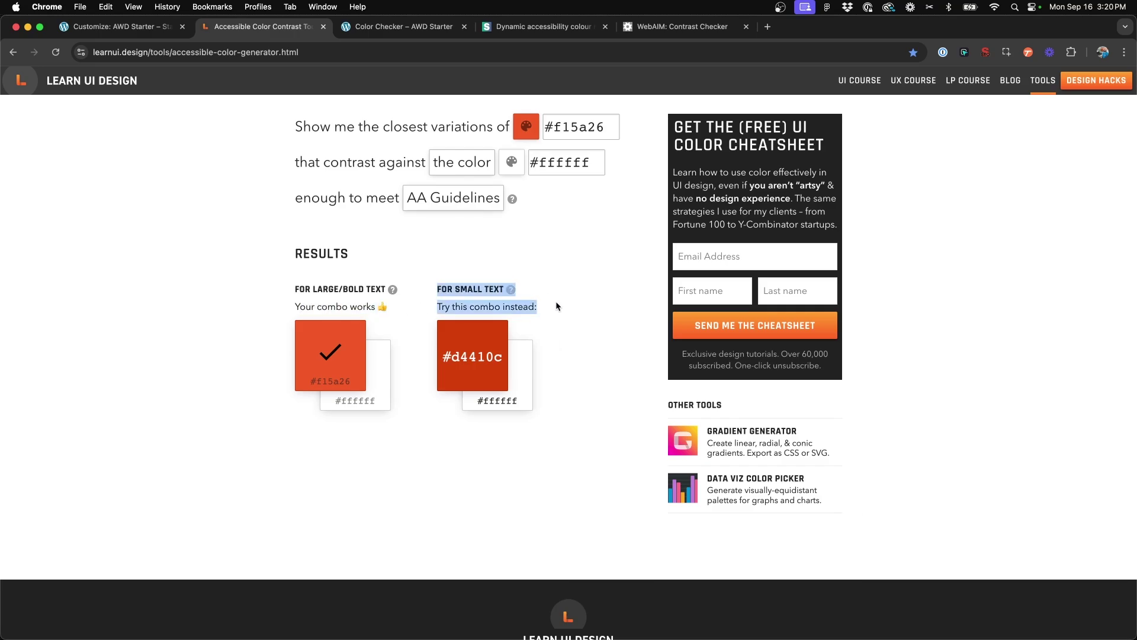
click(557, 305)
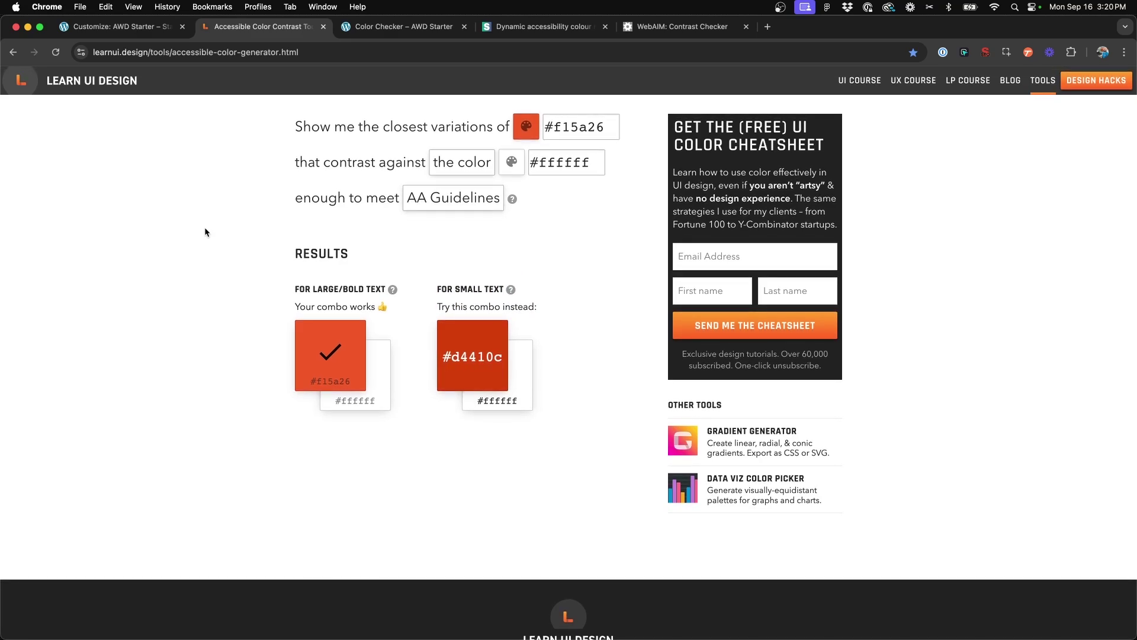
- Copy primary-alt #CC4B21 from the Customizer and paste it as the generator's base colour
key(ctrl+shift+Tab)
click(31, 202)
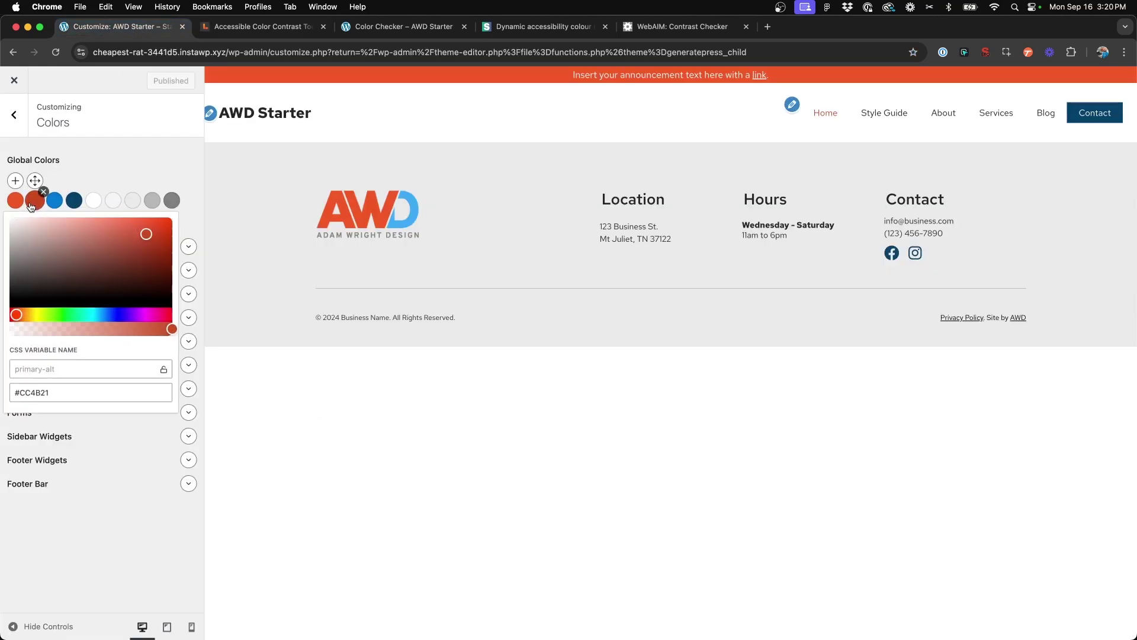
triple_click(52, 399)
key(super+c)
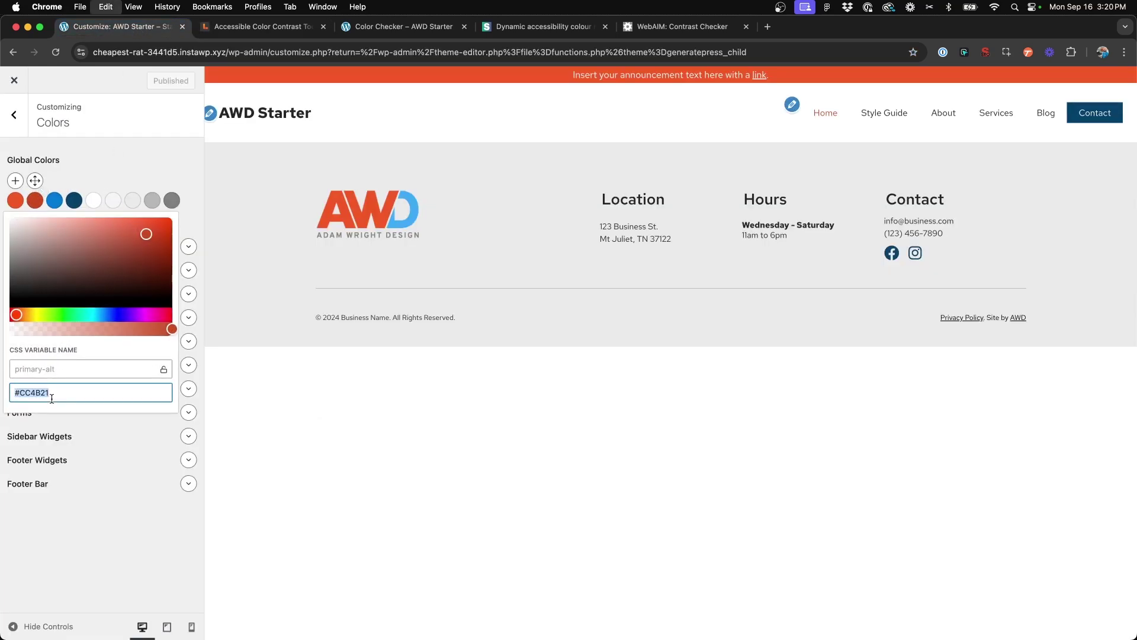
click(261, 27)
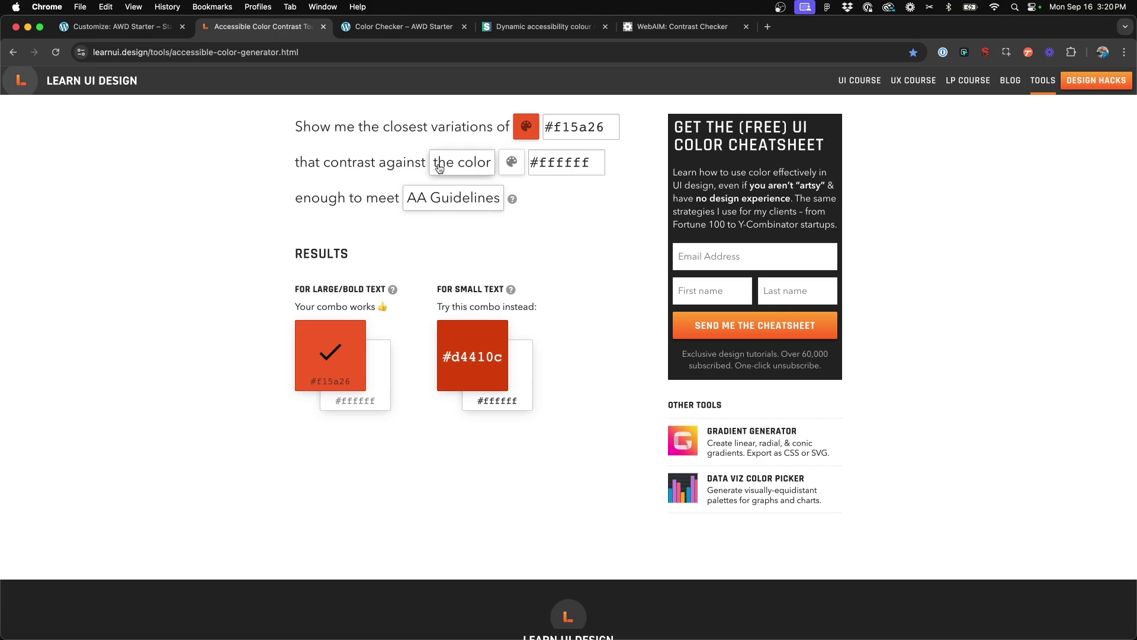
triple_click(583, 126)
key(super+v)
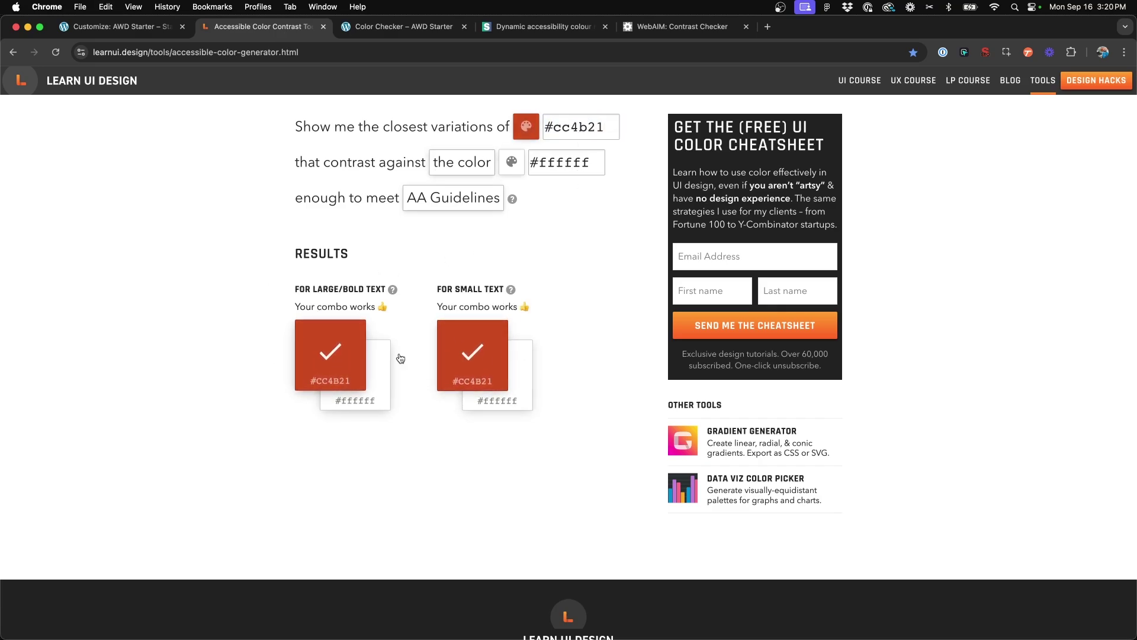
- Review the results: #cc4b21 on #ffffff passes AA for both large/bold and small text
drag(296, 289, 533, 288)
click(417, 288)
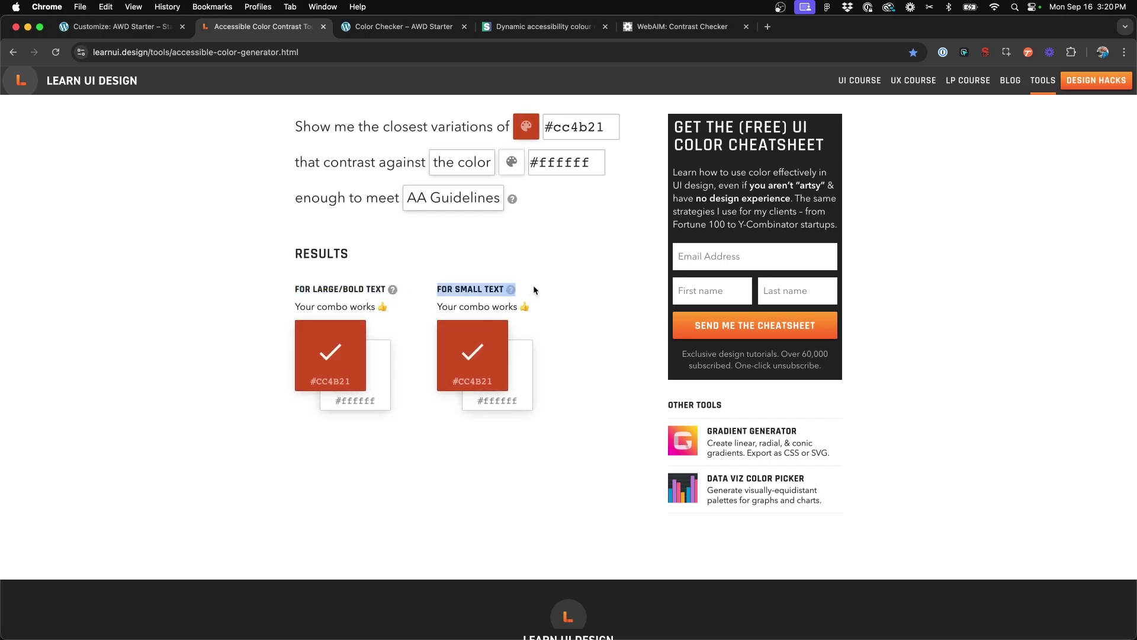
click(533, 289)
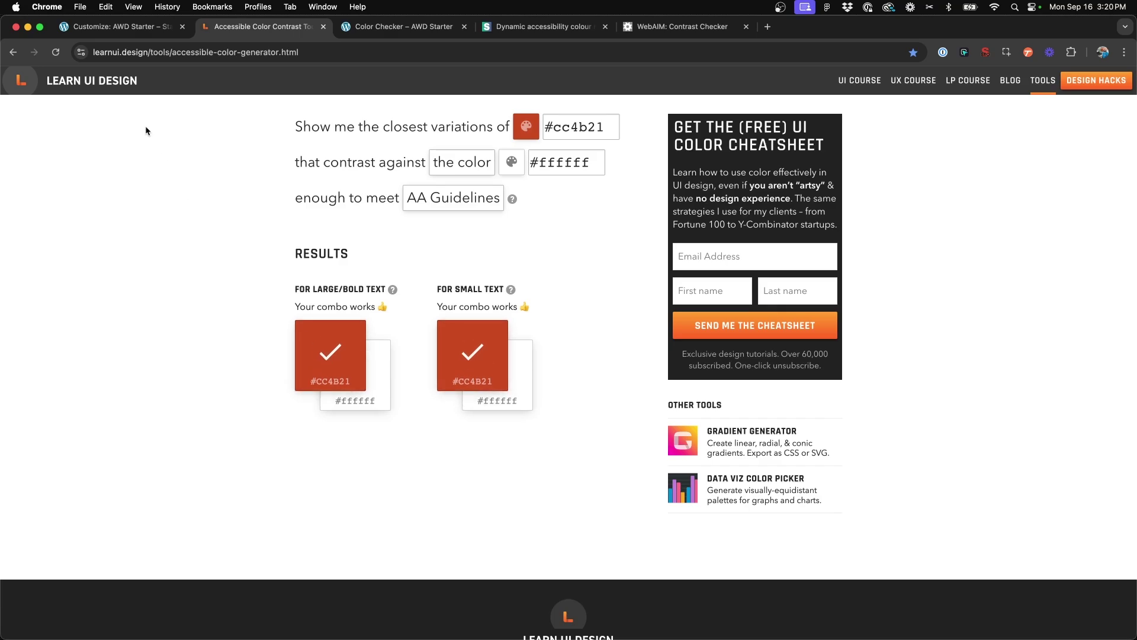
- Test the secondary colour #0077d1 against #ffffff in the generator
click(115, 26)
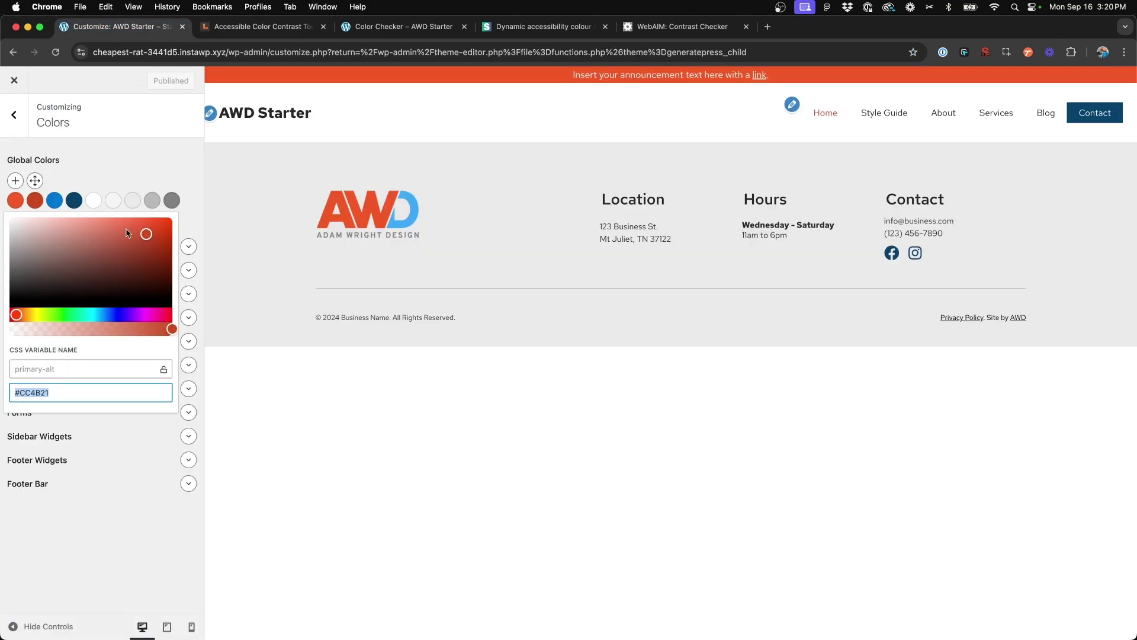
click(54, 200)
click(90, 391)
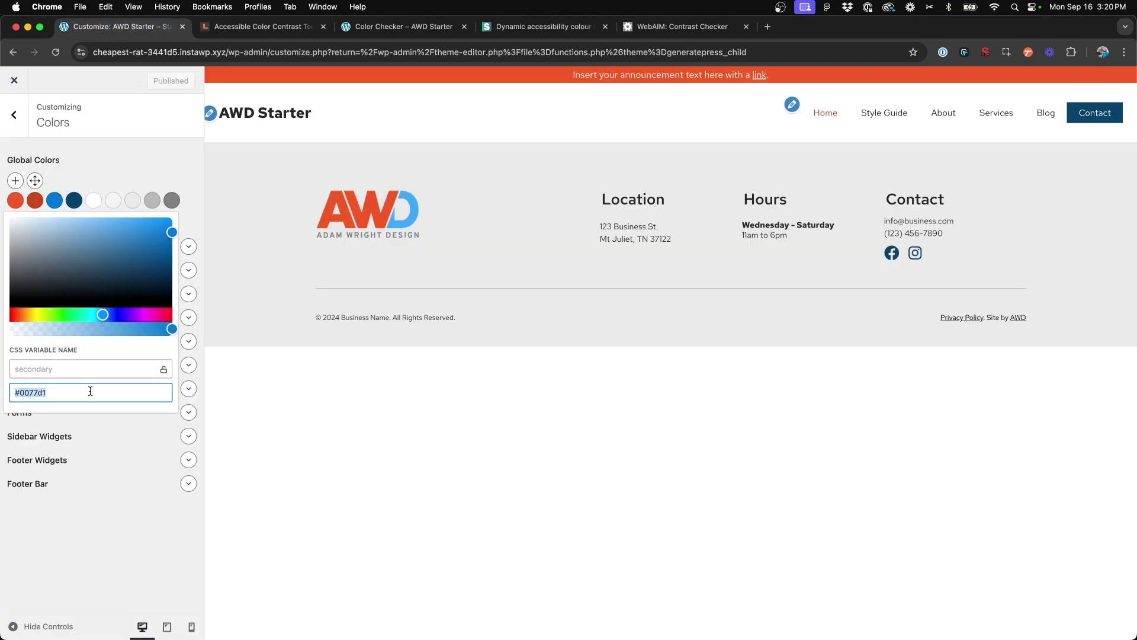
click(261, 27)
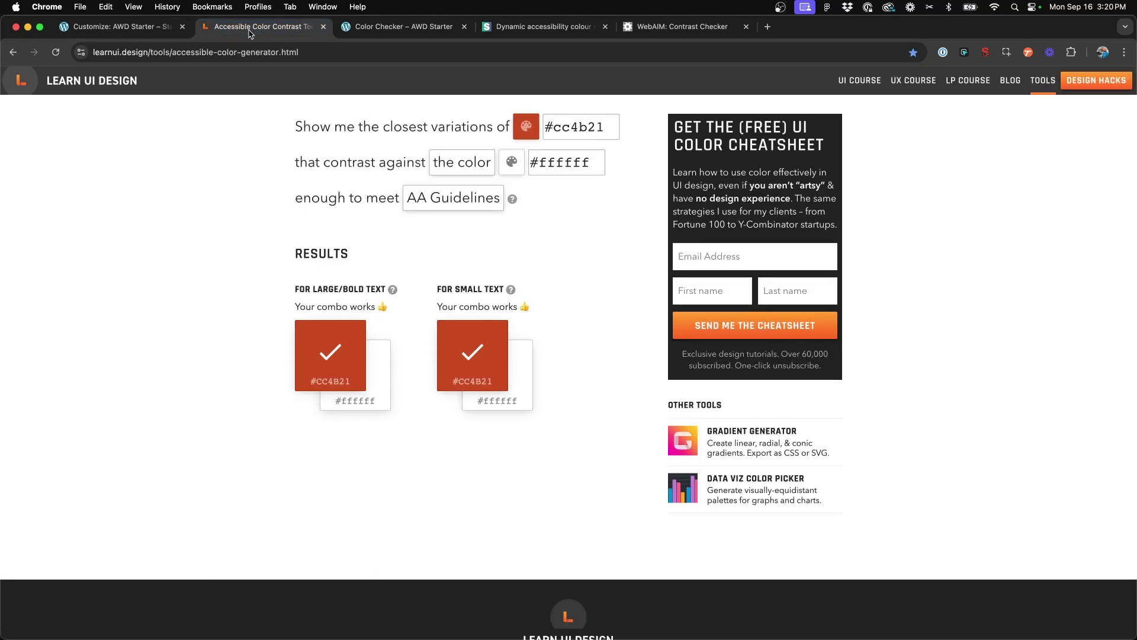
triple_click(578, 126)
key(super+v)
click(579, 233)
scroll(248, 264, down, 1)
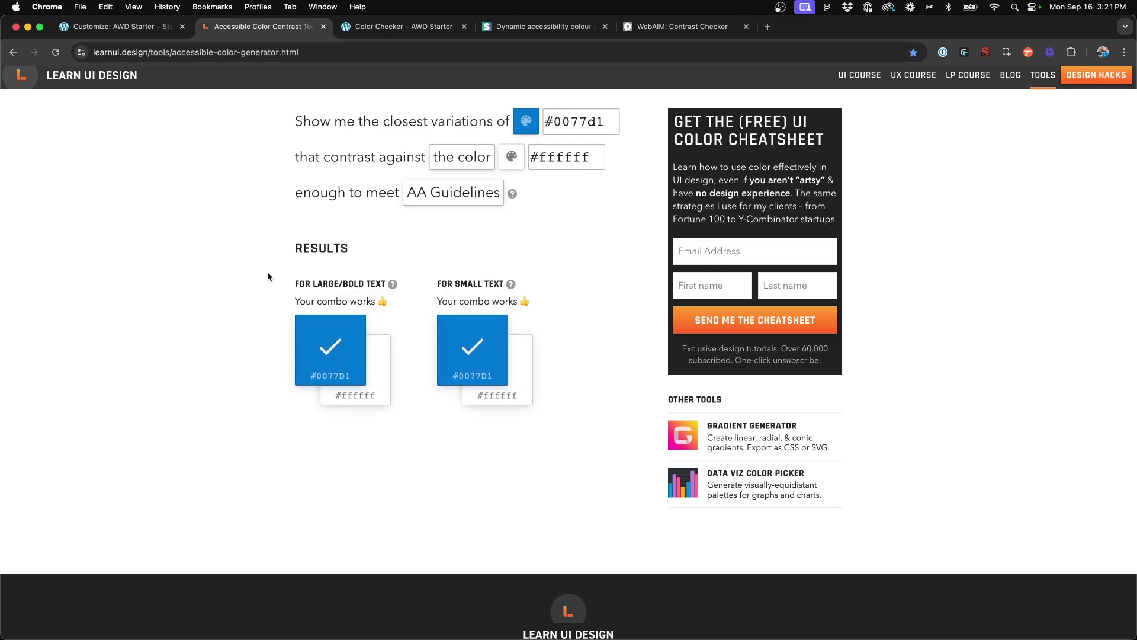
- Replace it with secondary-alt #07416a, which passes AA for both large and small text
key(super+1)
click(72, 203)
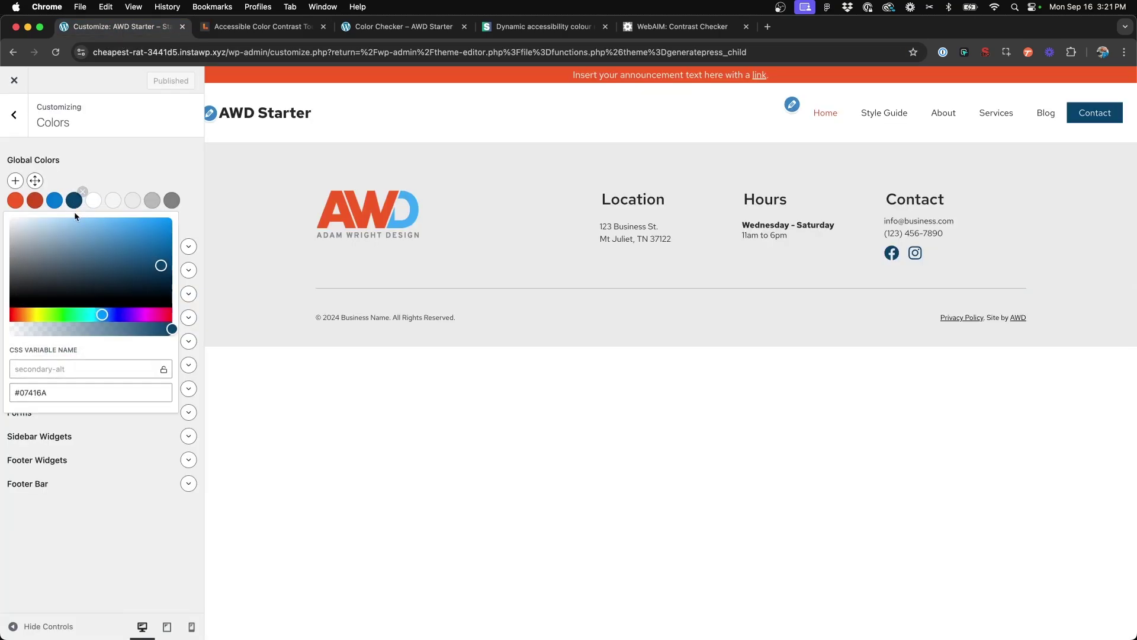
triple_click(91, 391)
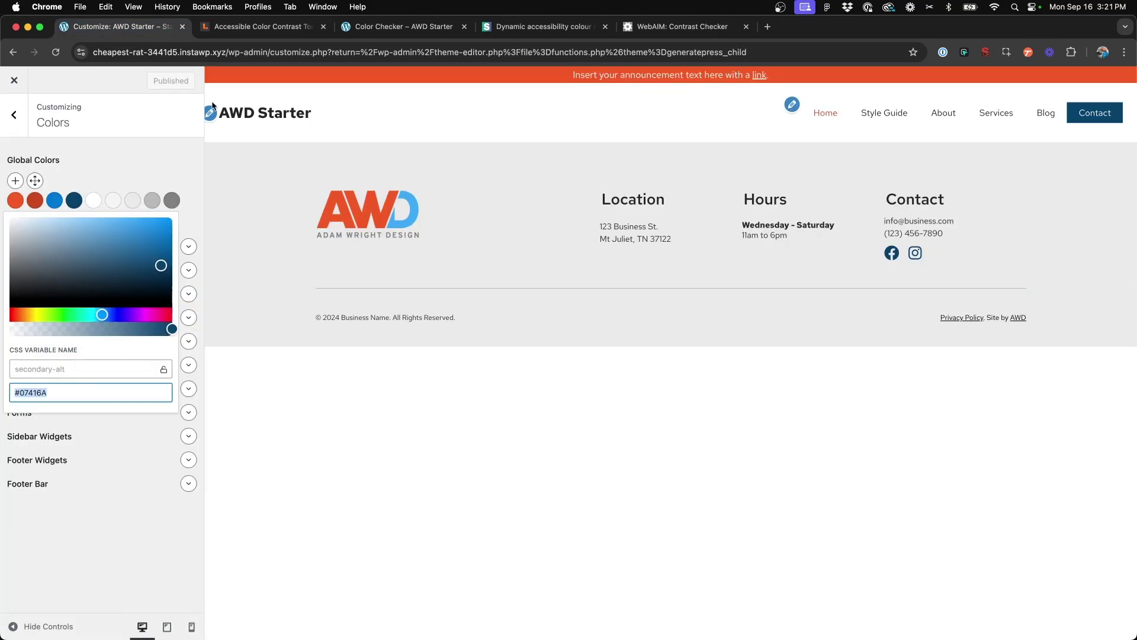
click(262, 27)
triple_click(586, 121)
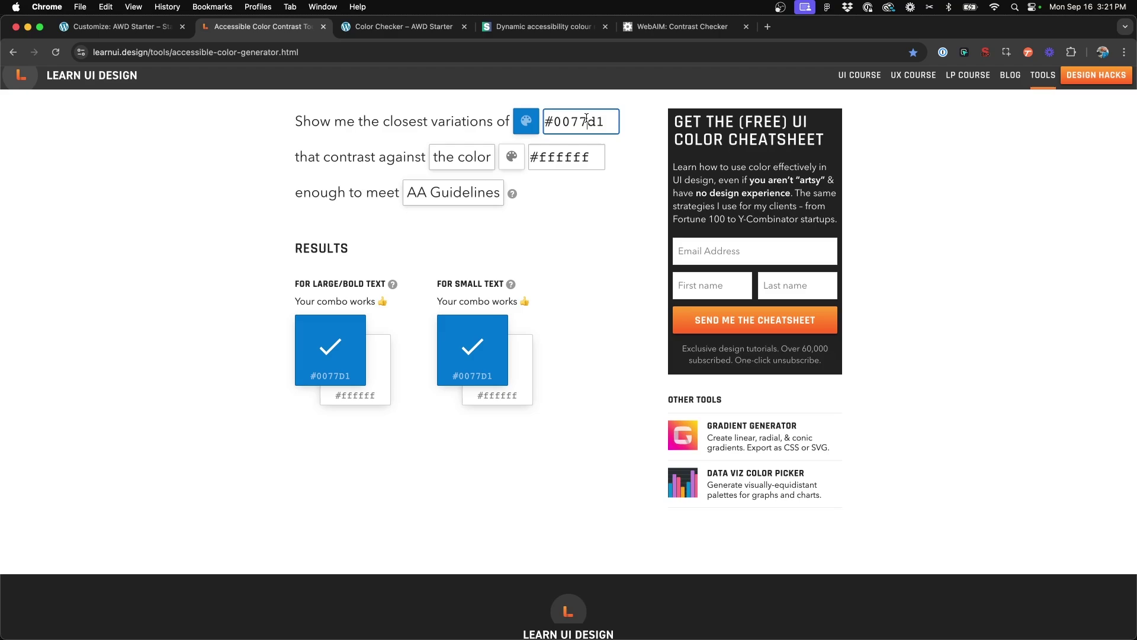
key(super+v)
click(582, 229)
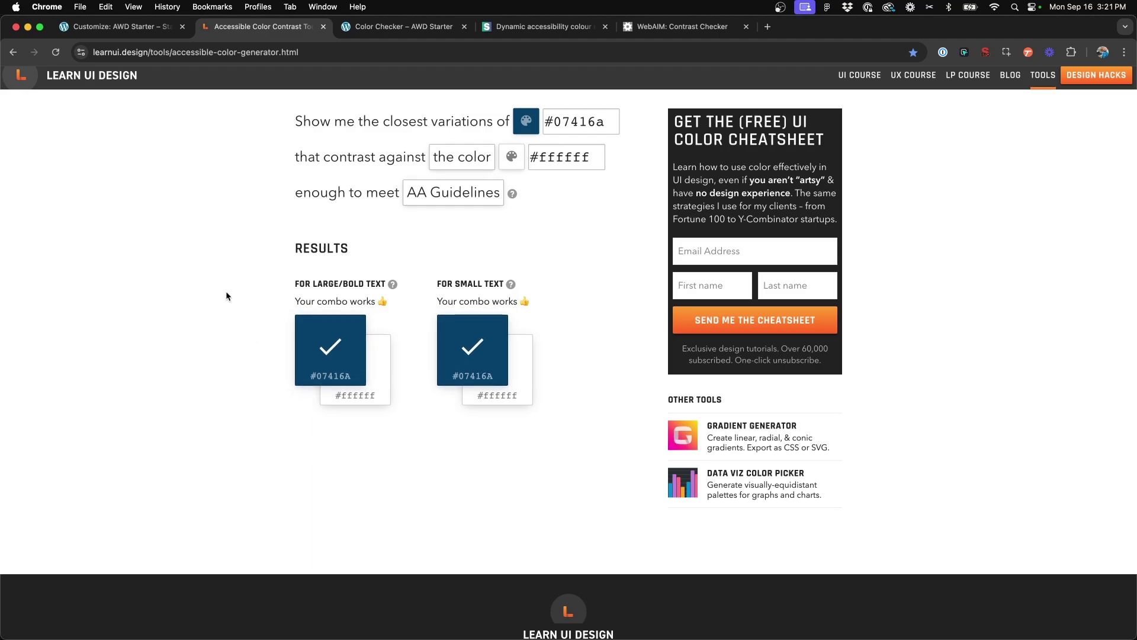
- Set primary #f15a26 as the colour to test against #ffffff
click(135, 31)
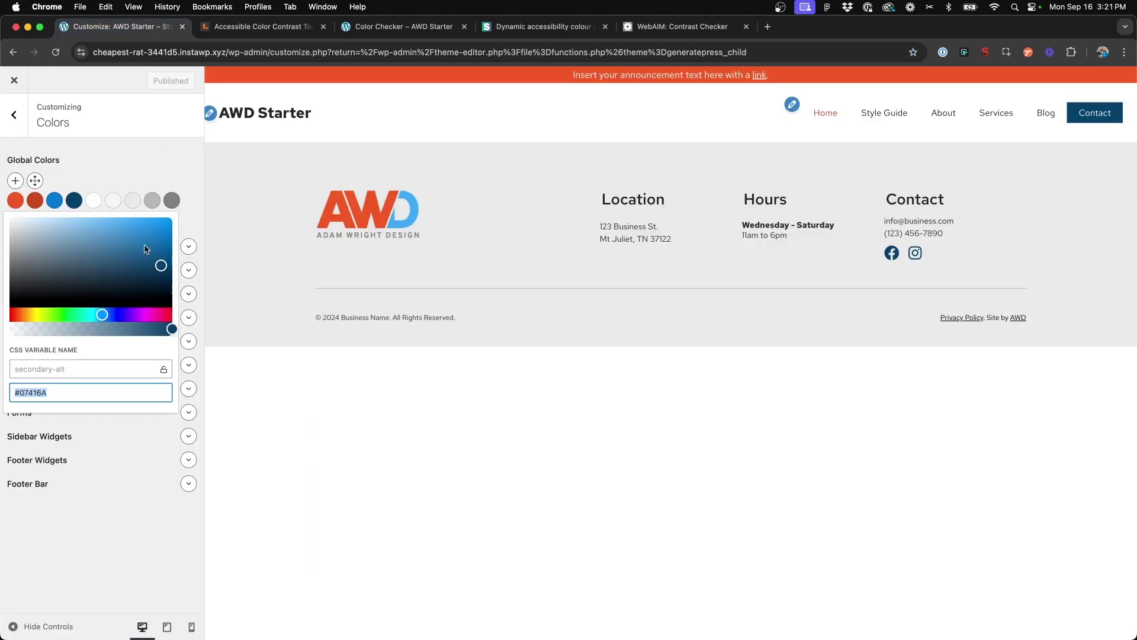
click(84, 146)
click(14, 202)
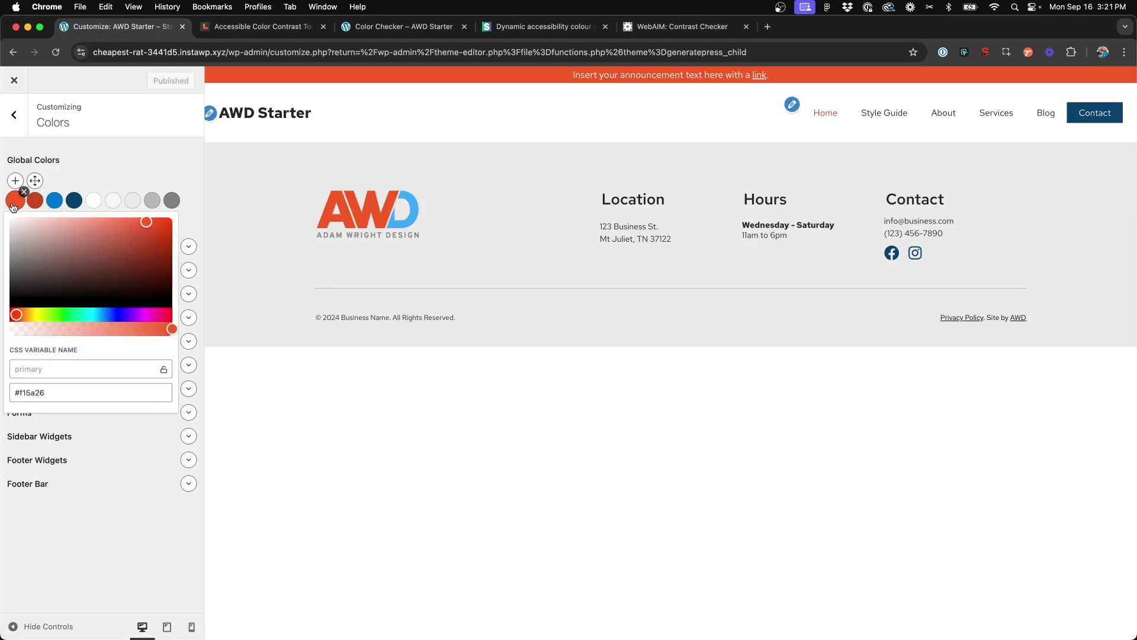
click(67, 395)
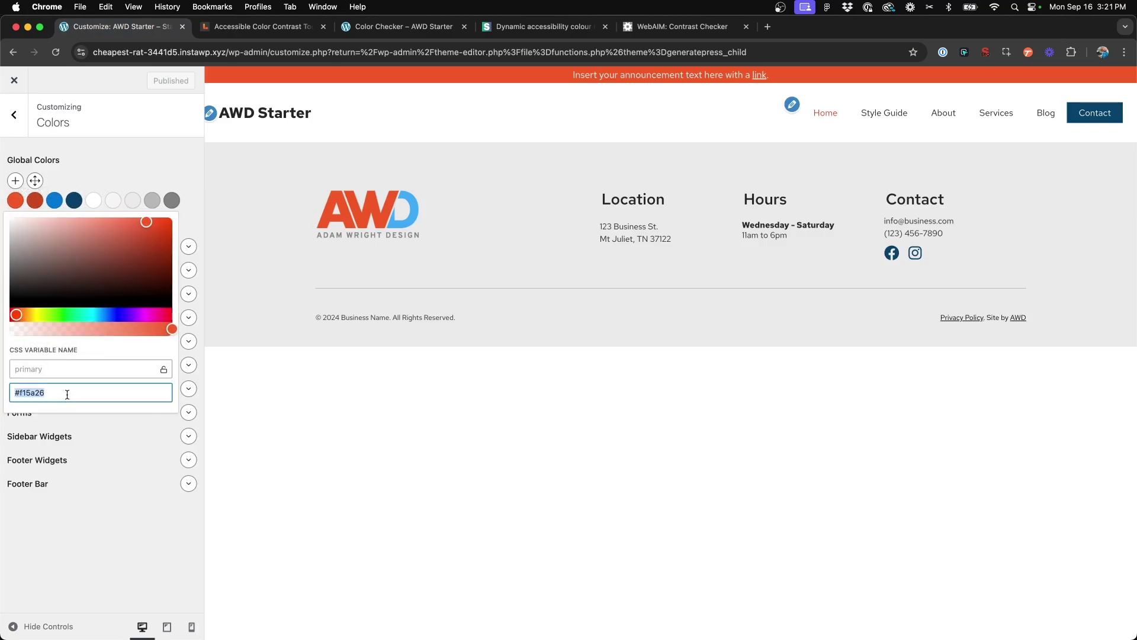
click(296, 27)
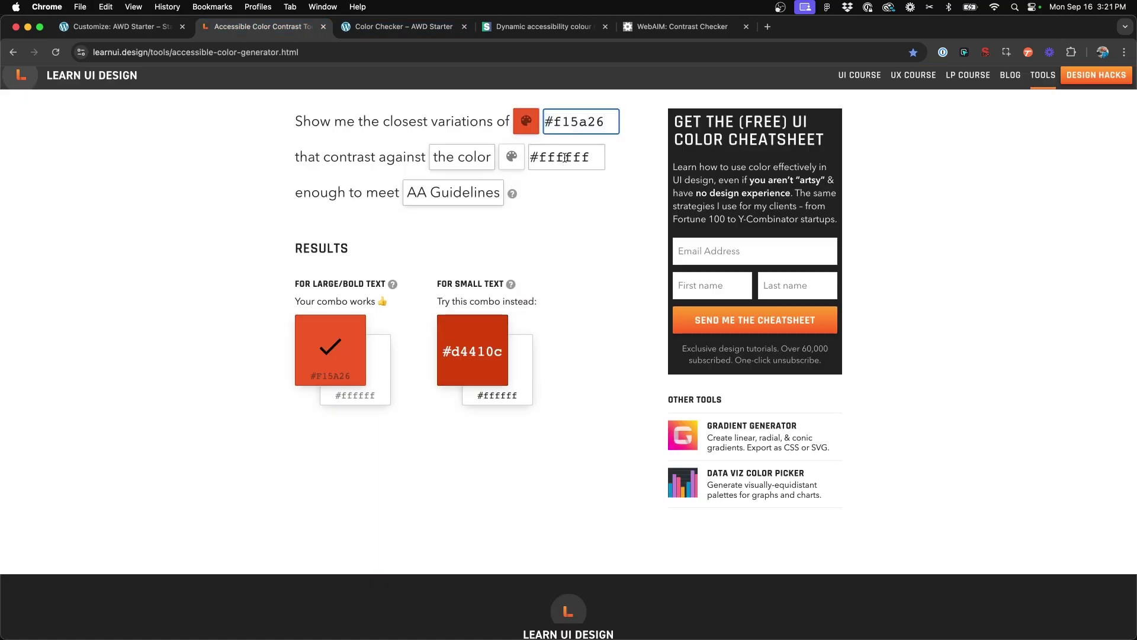
click(207, 161)
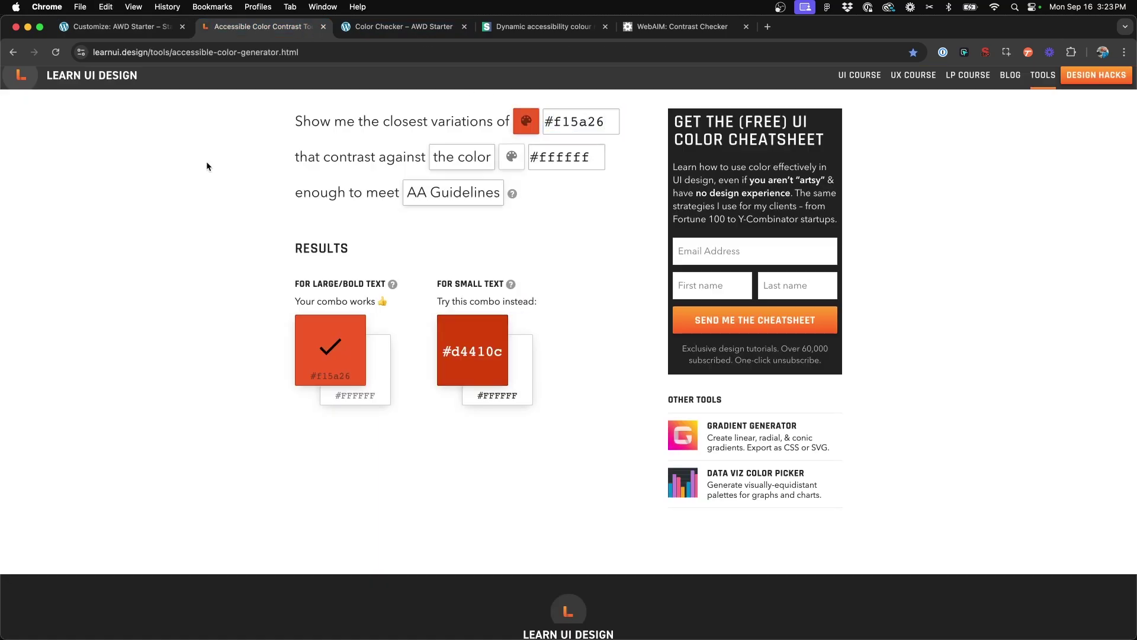
- Change the background to #07416a; it passes AA for large text, suggesting #ff8951 for small text
click(120, 33)
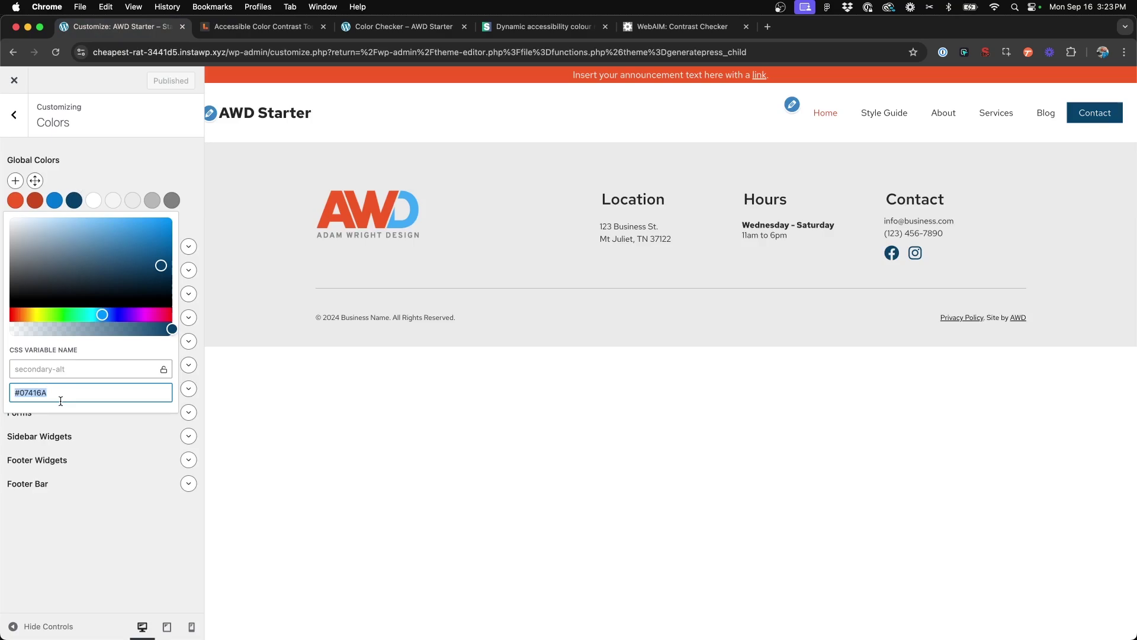
key(super+c)
click(248, 30)
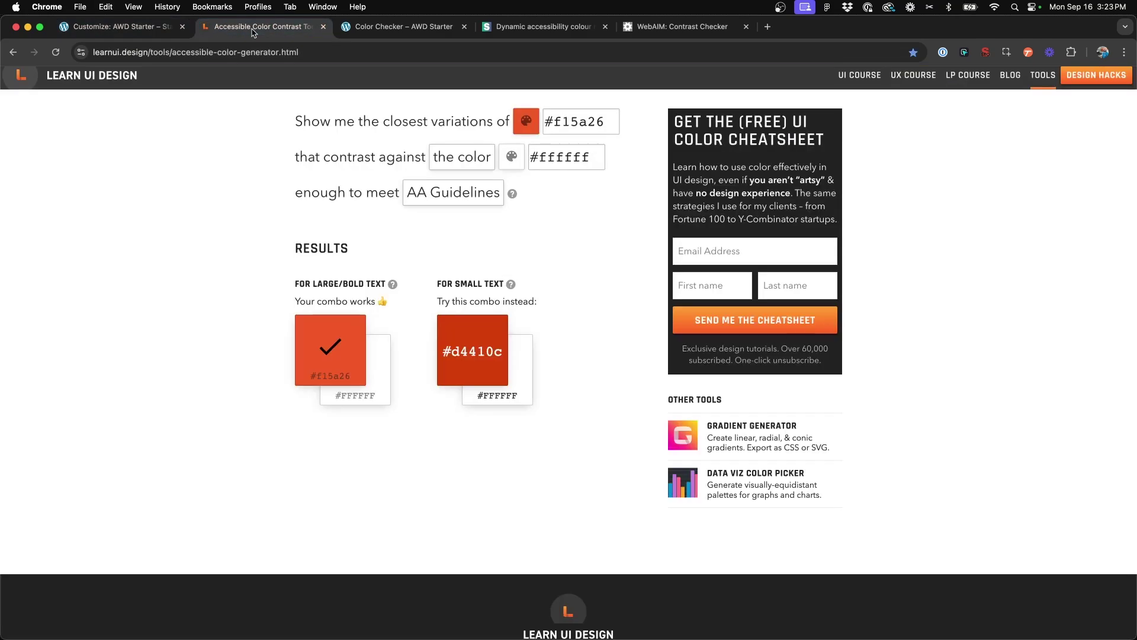
triple_click(586, 157)
key(super+v)
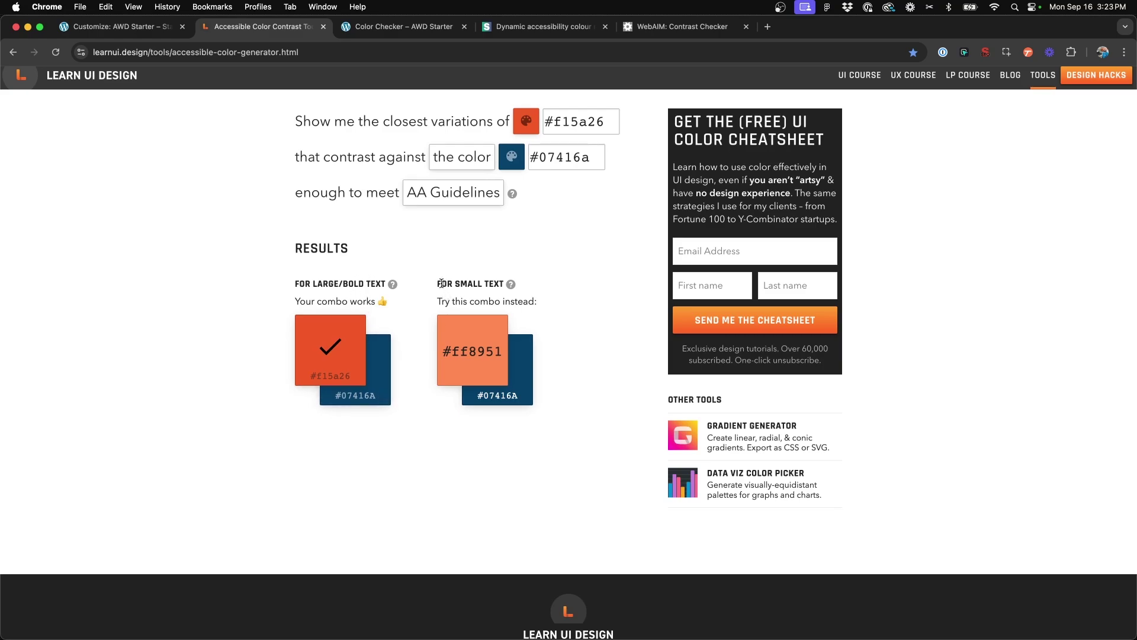
drag(437, 284, 500, 284)
click(500, 283)
scroll(164, 236, up, 1)
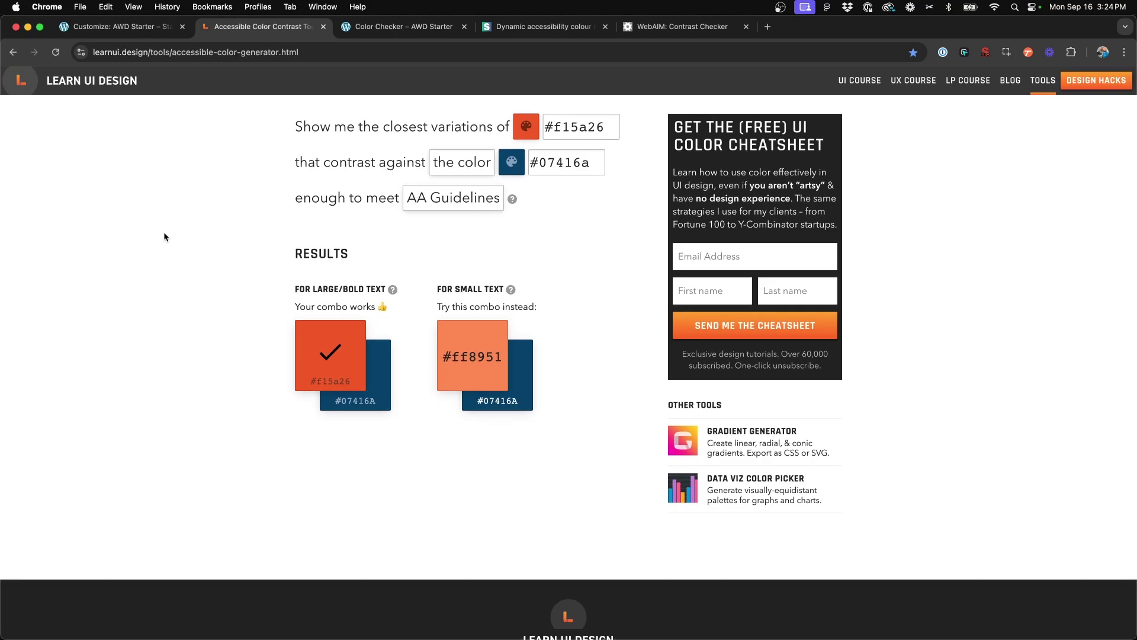
- Scroll Snippet Club's article to its Colour Matrix example, after closing the Customizer's open colour editor
click(496, 30)
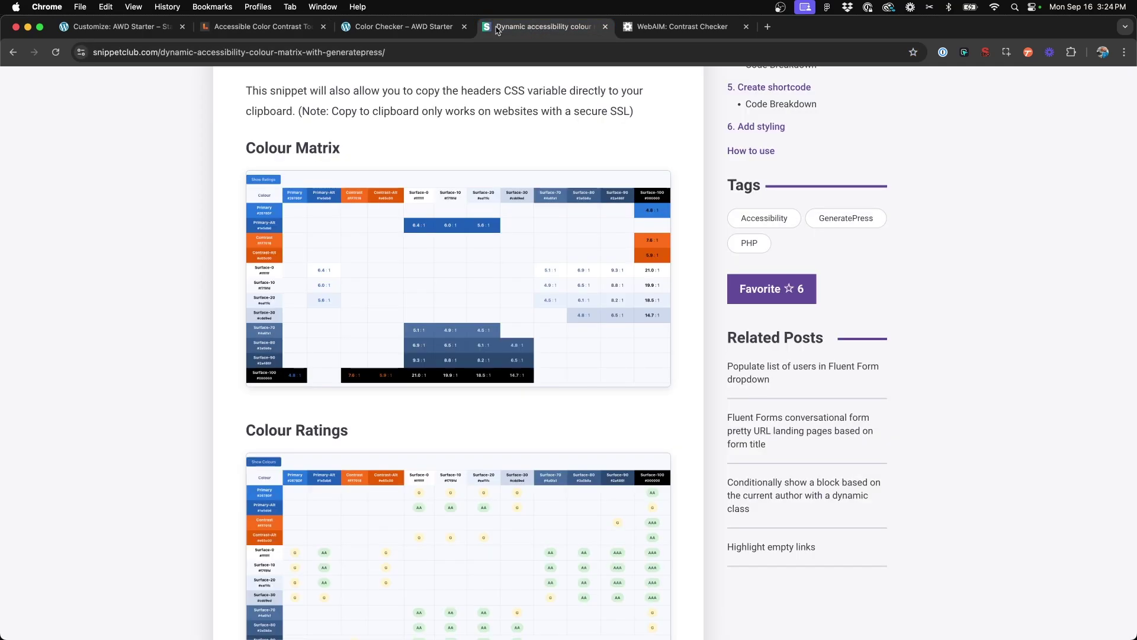
scroll(205, 221, up, 15)
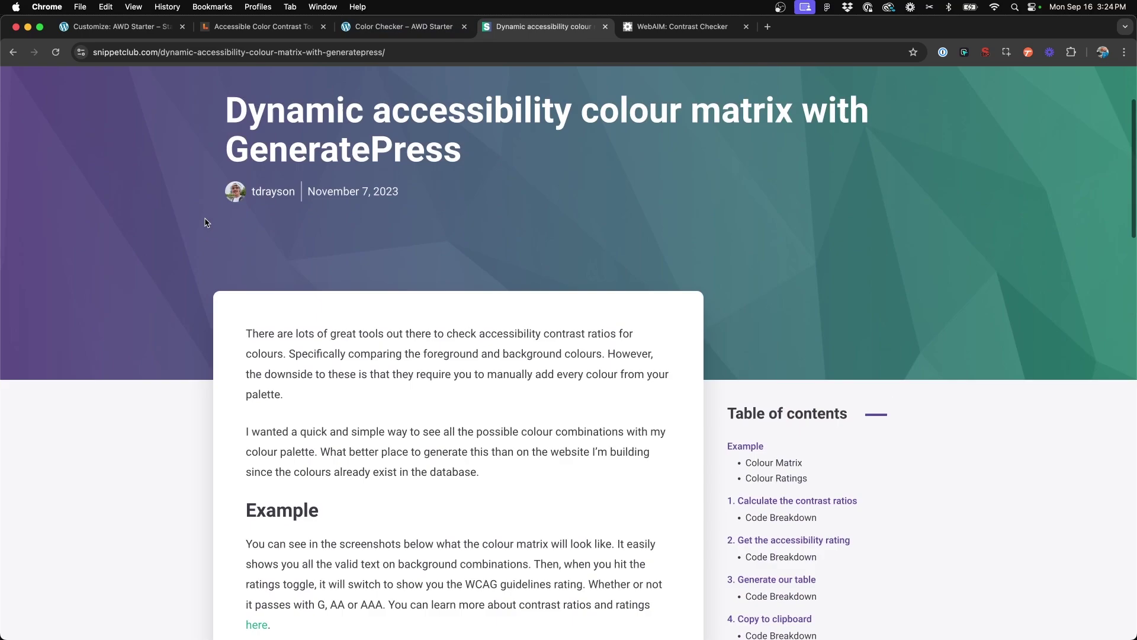
scroll(205, 222, up, 2)
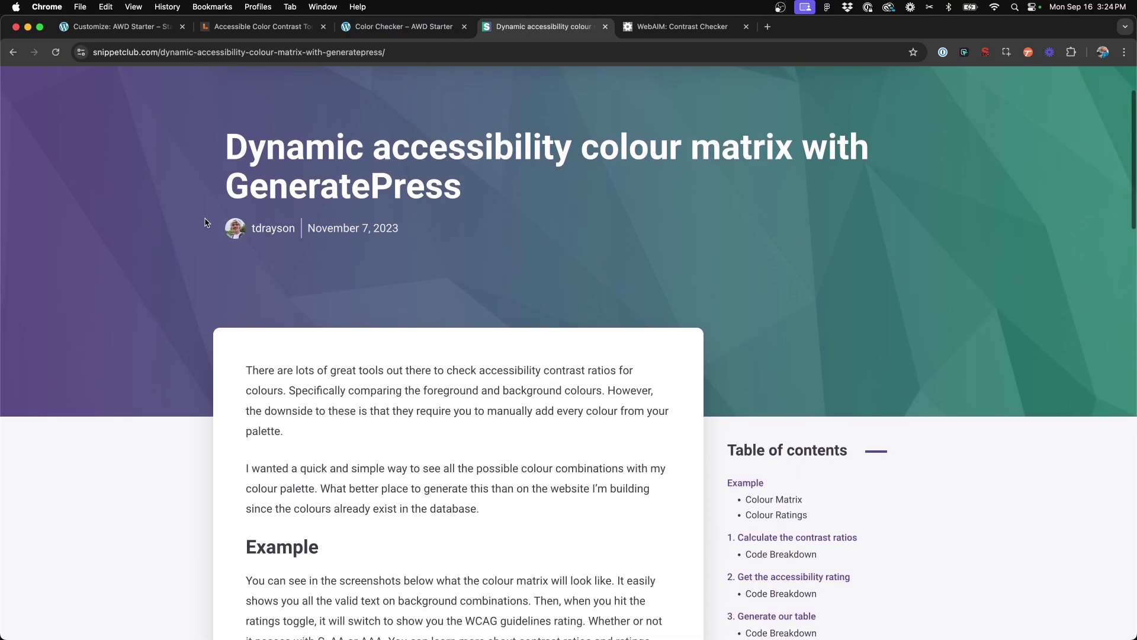
scroll(205, 222, down, 7)
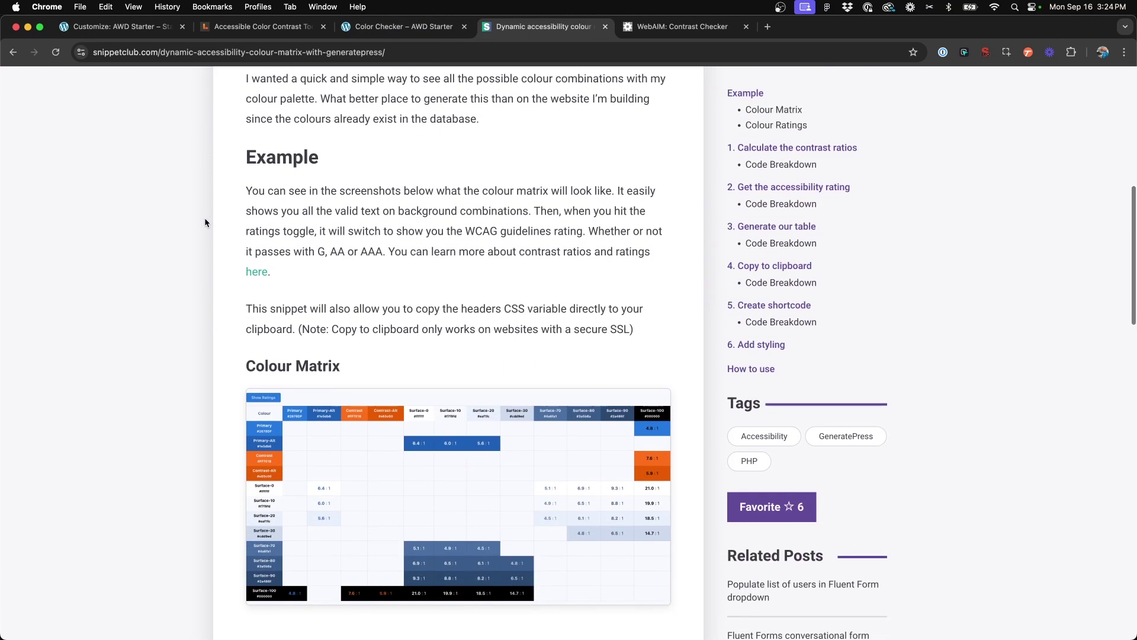
click(111, 27)
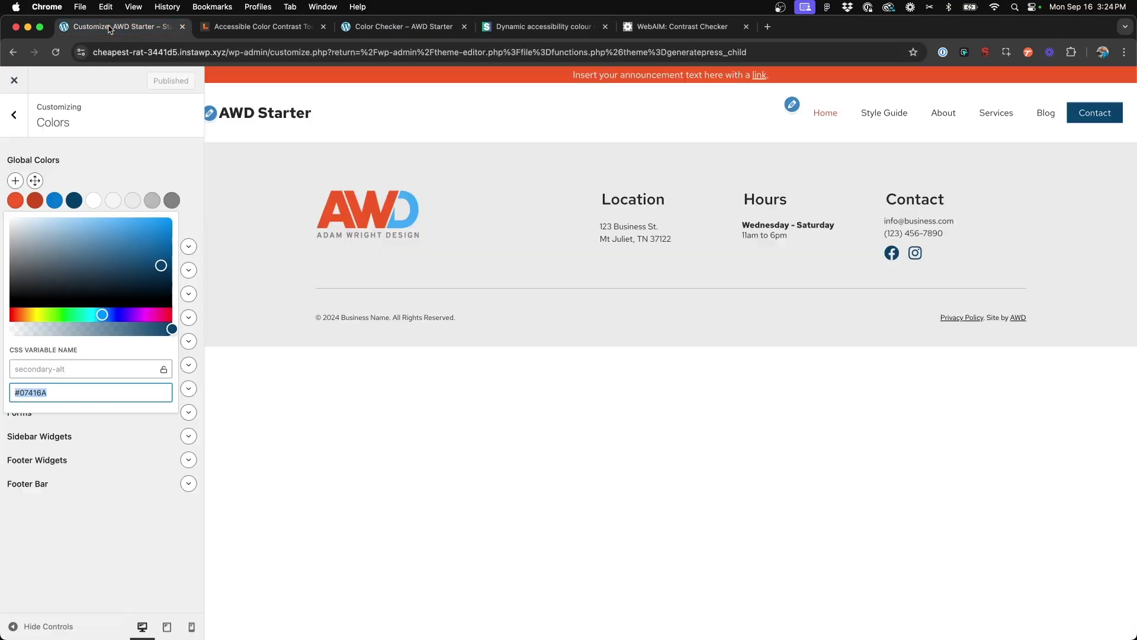
click(94, 176)
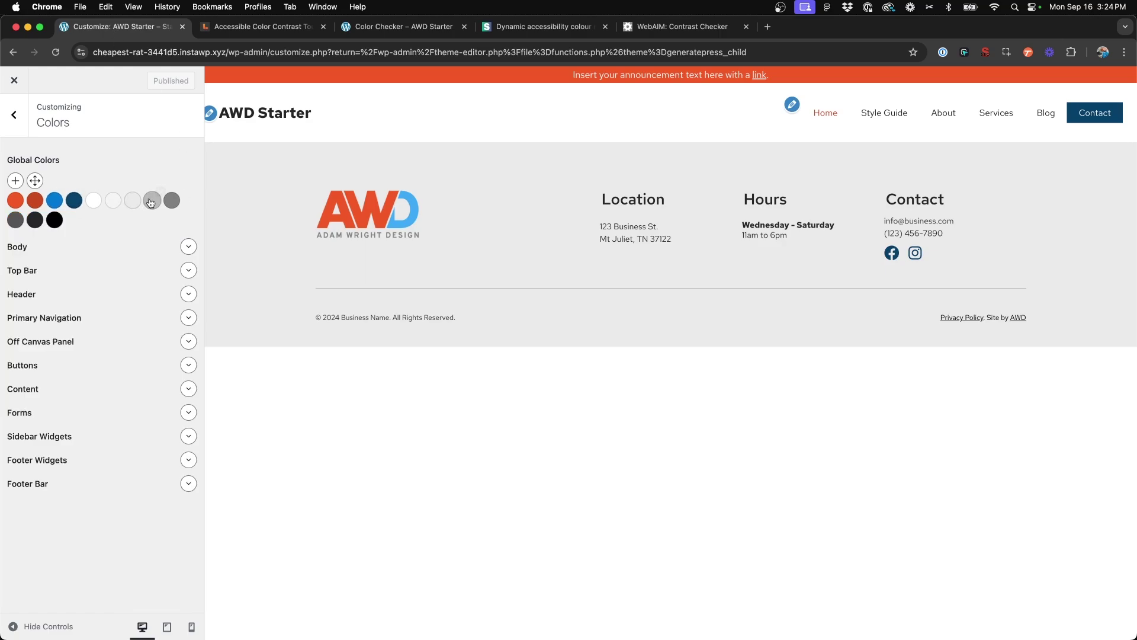
click(544, 26)
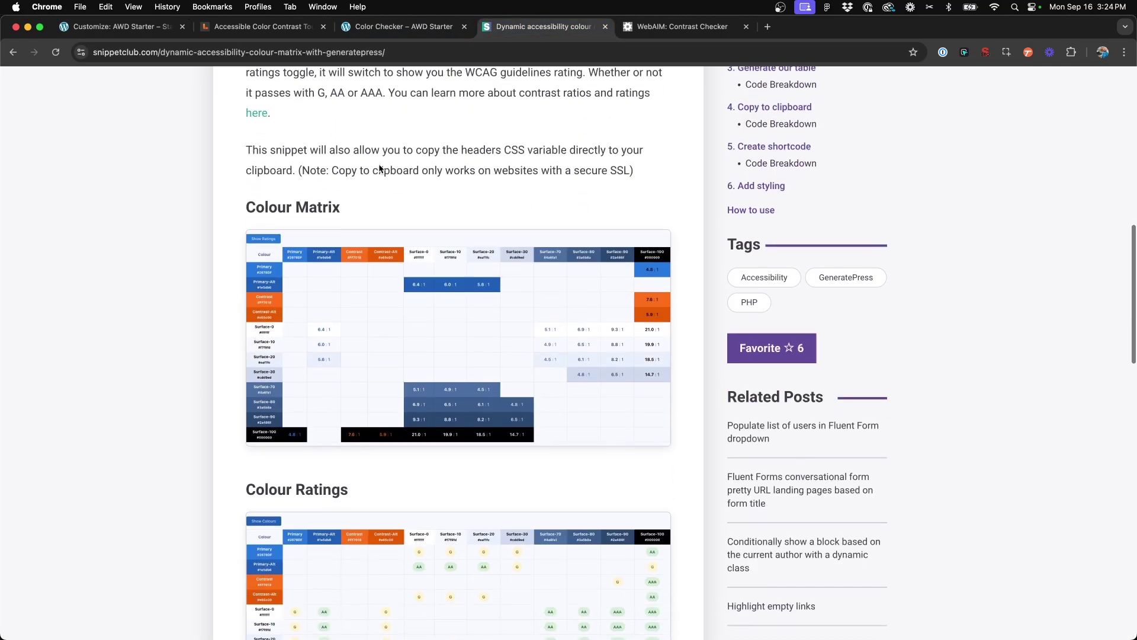
scroll(373, 183, down, 1)
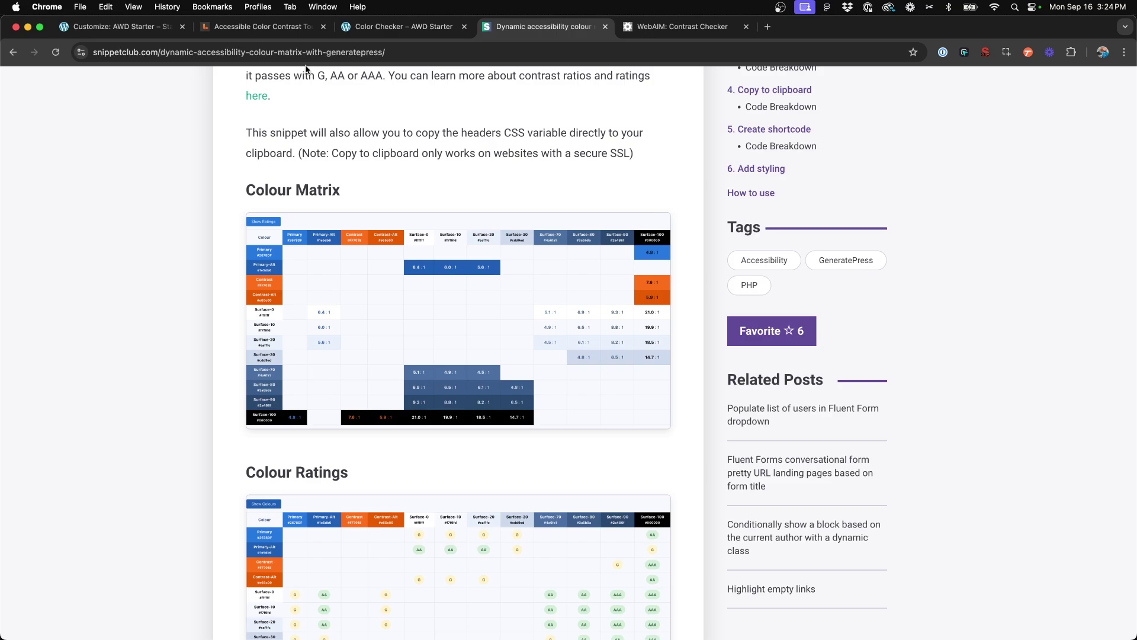
- Open the AWD Starter Color Checker page and scroll through its palette contrast-ratio matrix
click(387, 27)
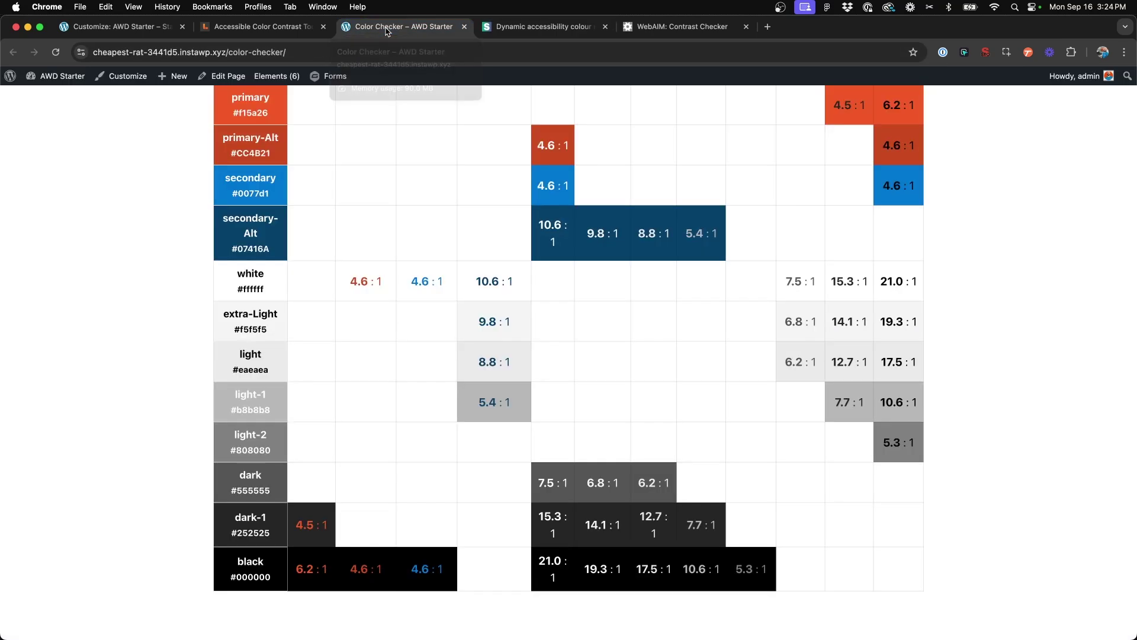
scroll(372, 260, up, 5)
scroll(373, 266, up, 1)
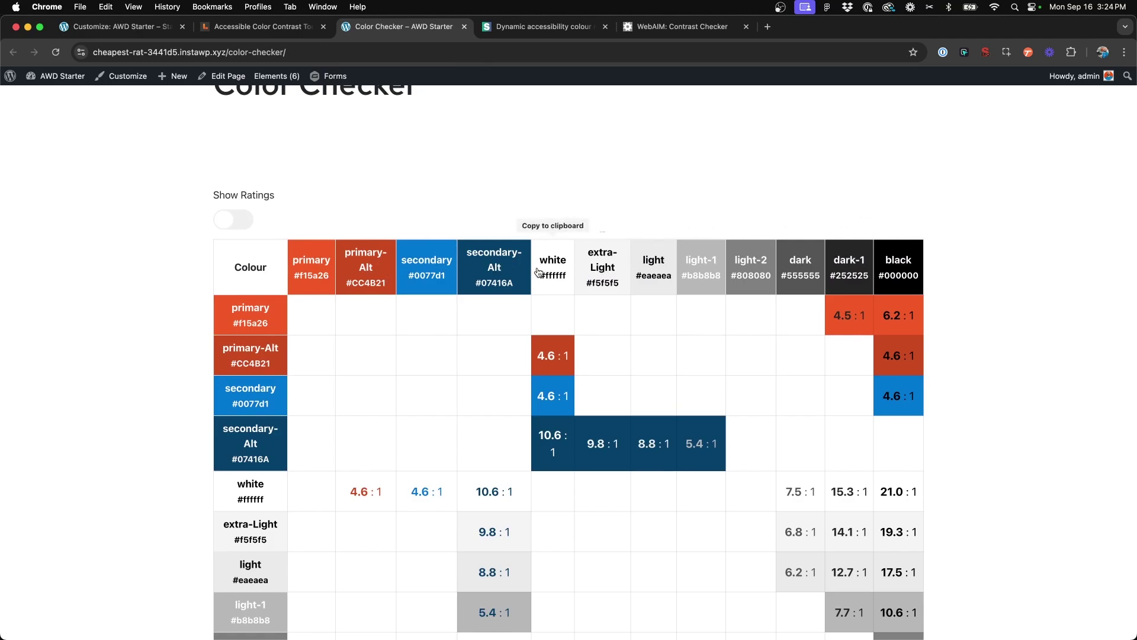
scroll(595, 164, down, 1)
scroll(596, 166, down, 5)
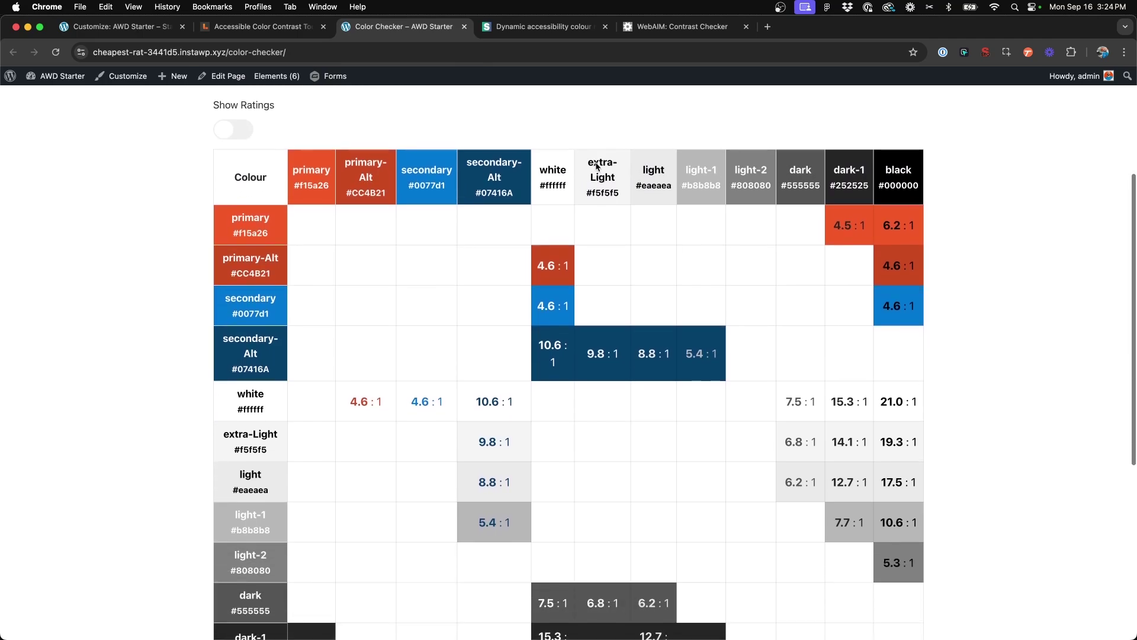
scroll(389, 201, up, 1)
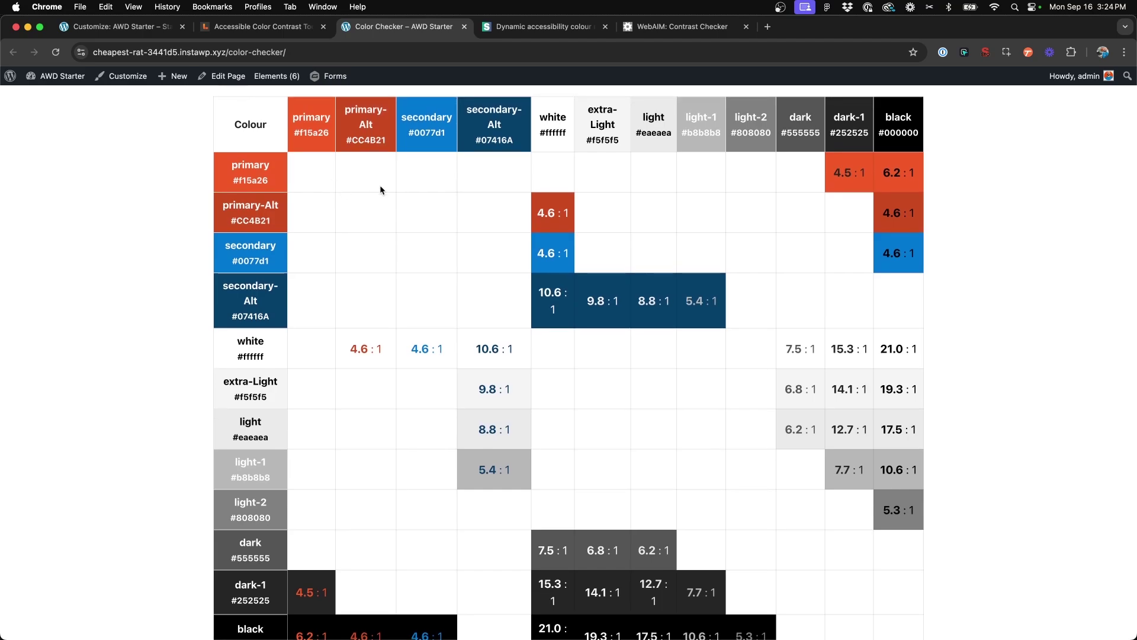
scroll(381, 189, up, 3)
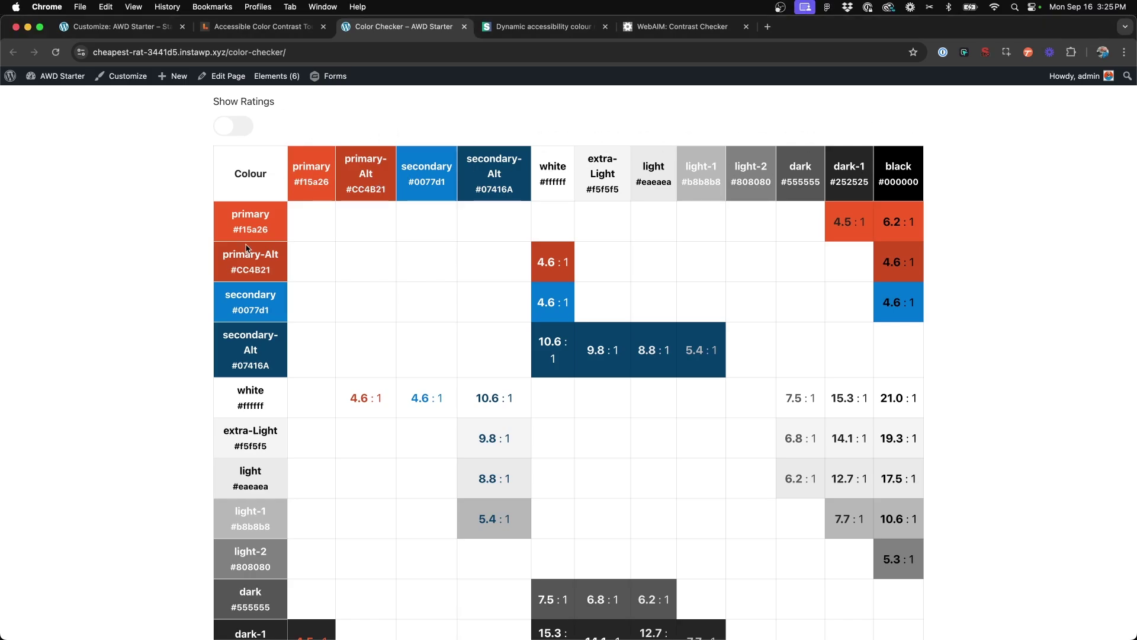
scroll(248, 248, down, 3)
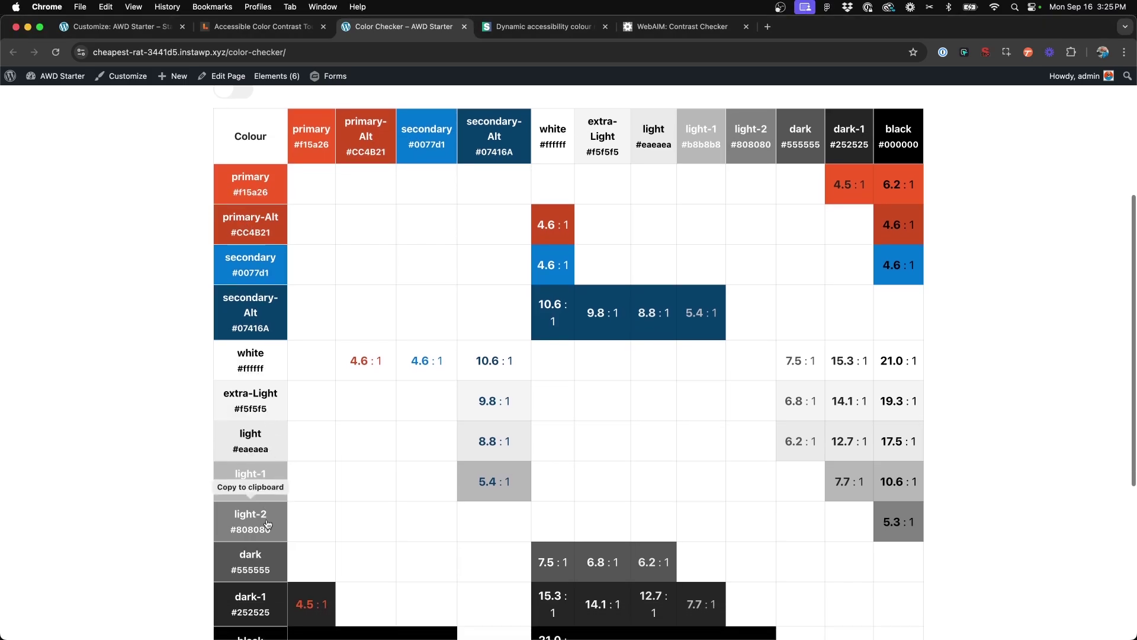
scroll(263, 533, down, 3)
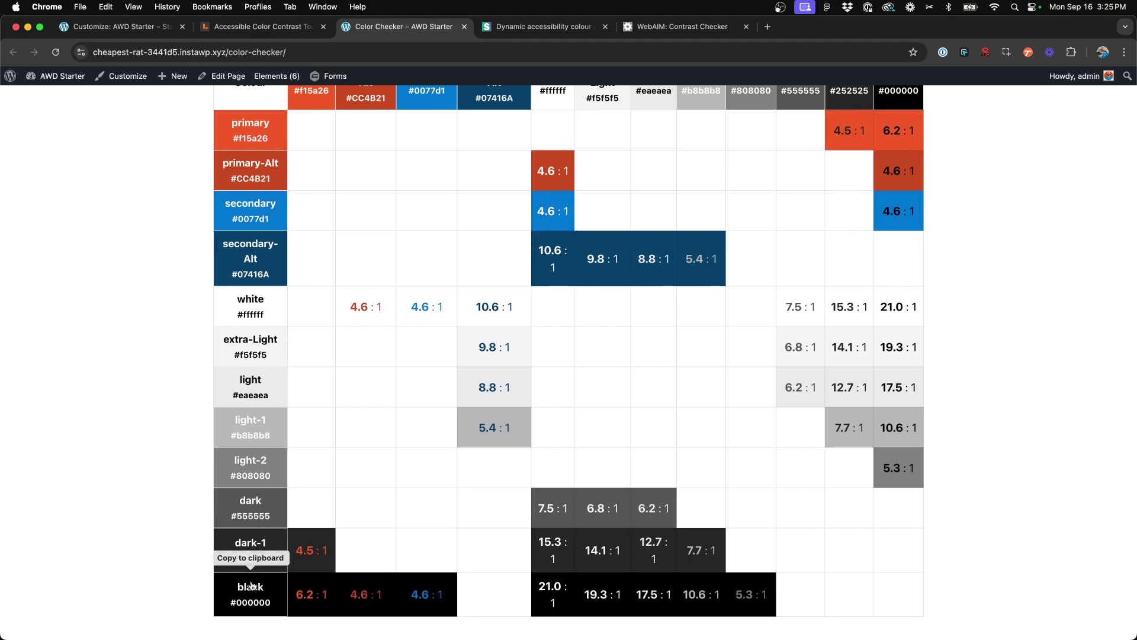
scroll(251, 587, up, 4)
scroll(261, 279, down, 3)
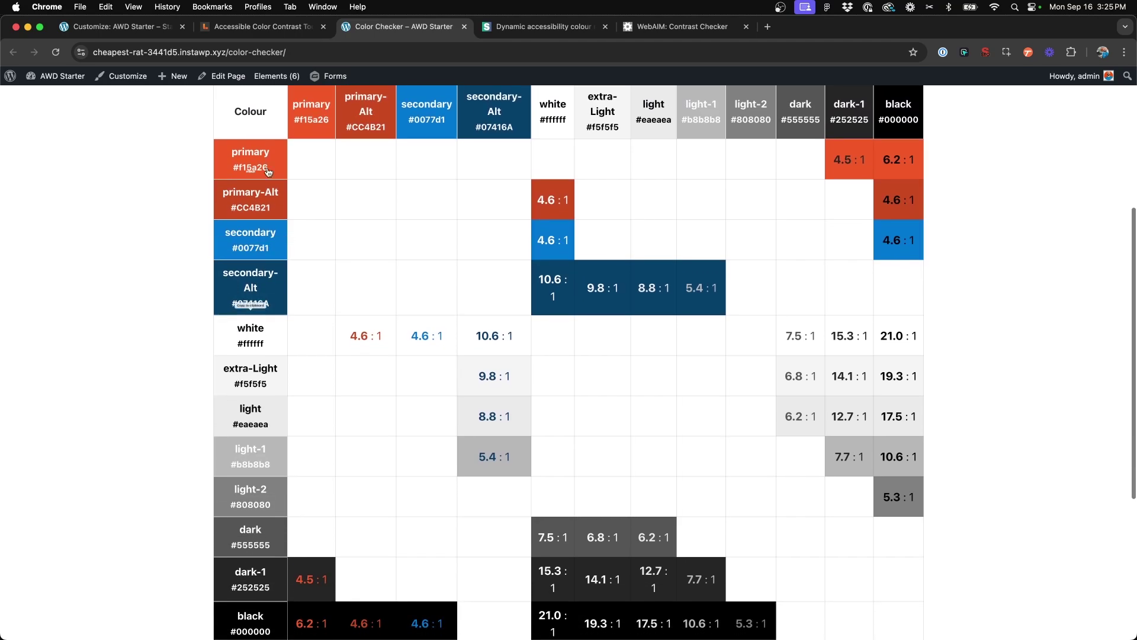
scroll(323, 126, down, 3)
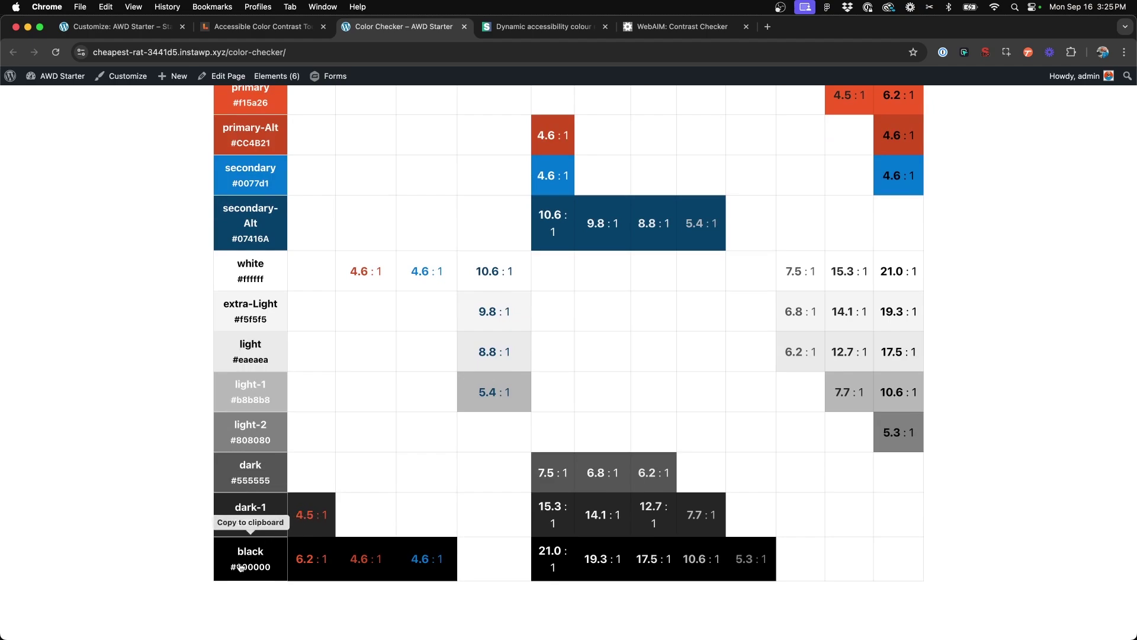
scroll(337, 562, up, 1)
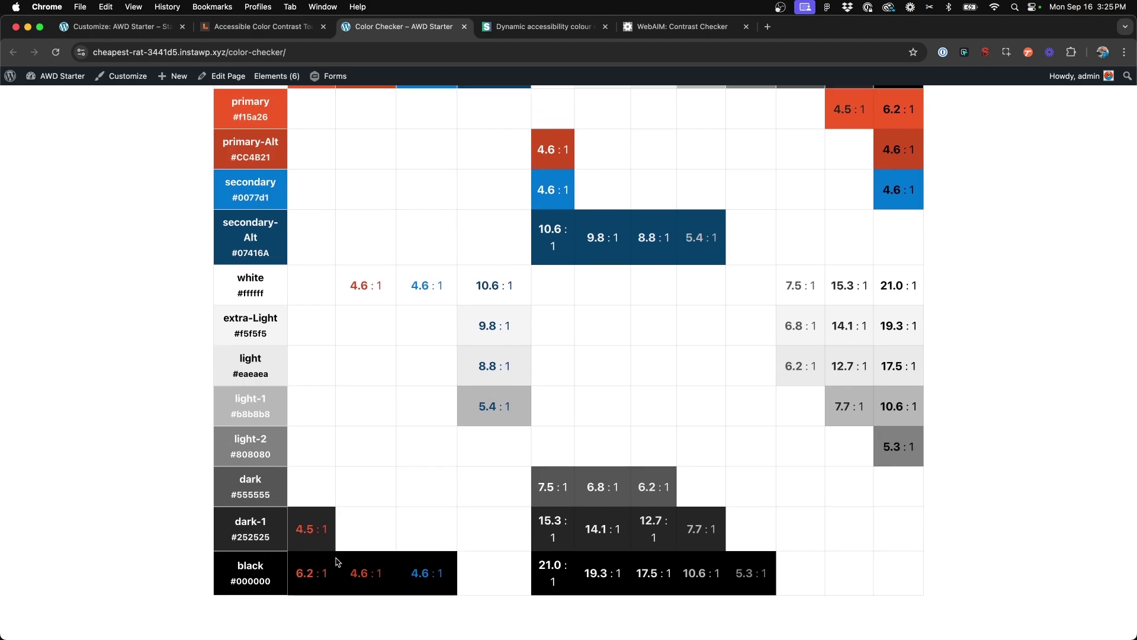
scroll(338, 562, up, 3)
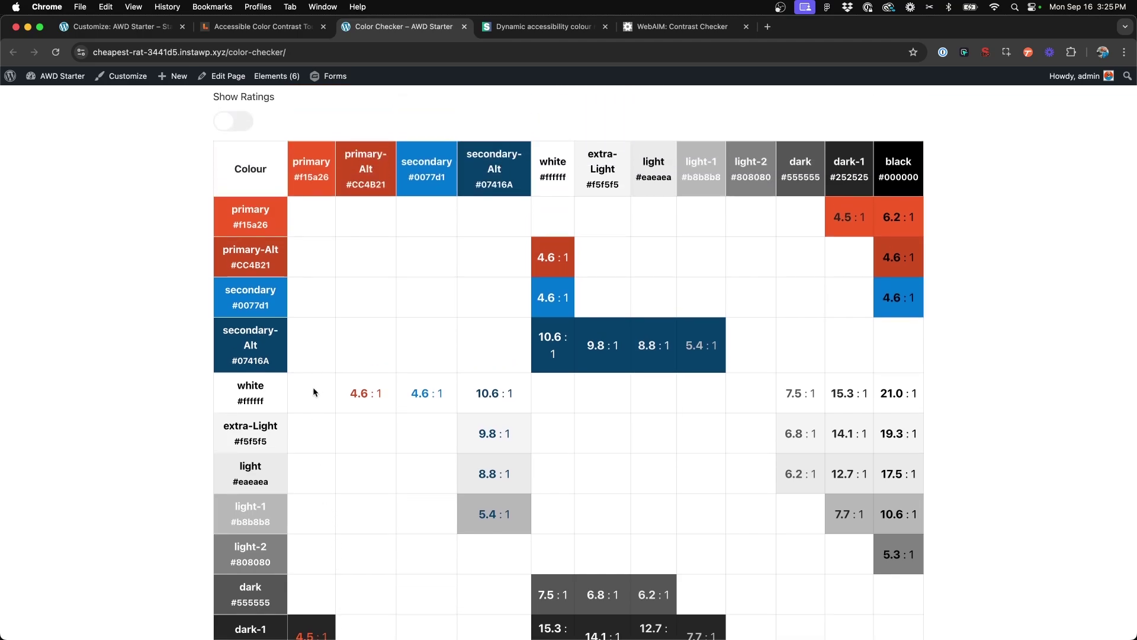
- Turn on Show Ratings so the matrix shows G/AA/AAA ratings, and scroll through it
click(233, 122)
scroll(172, 152, down, 5)
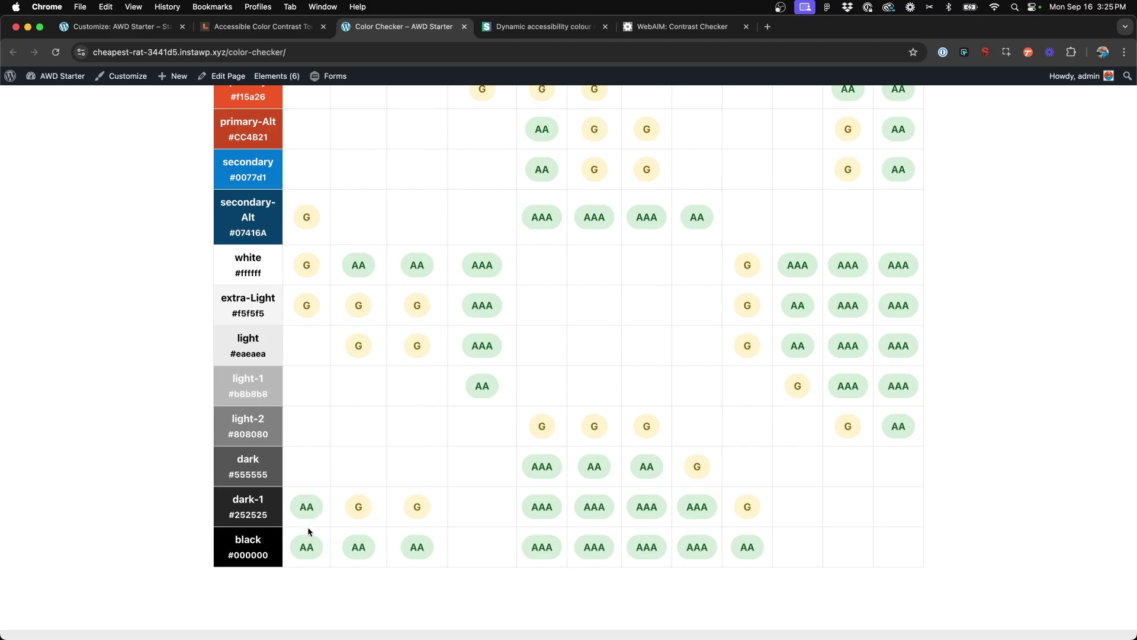
scroll(307, 503, up, 6)
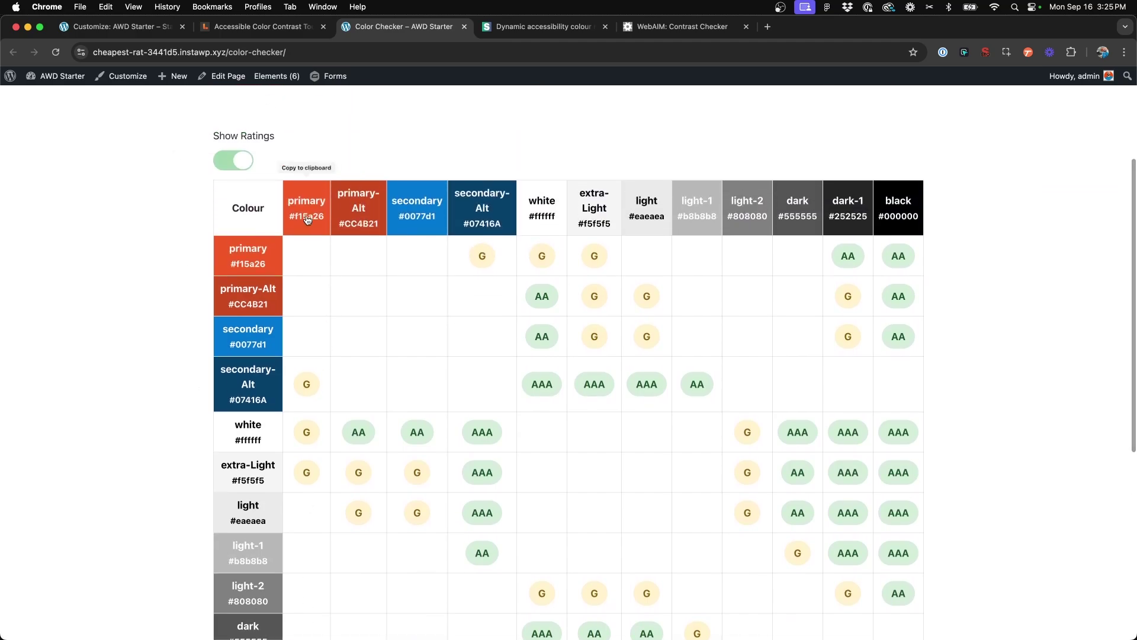
scroll(330, 484, down, 8)
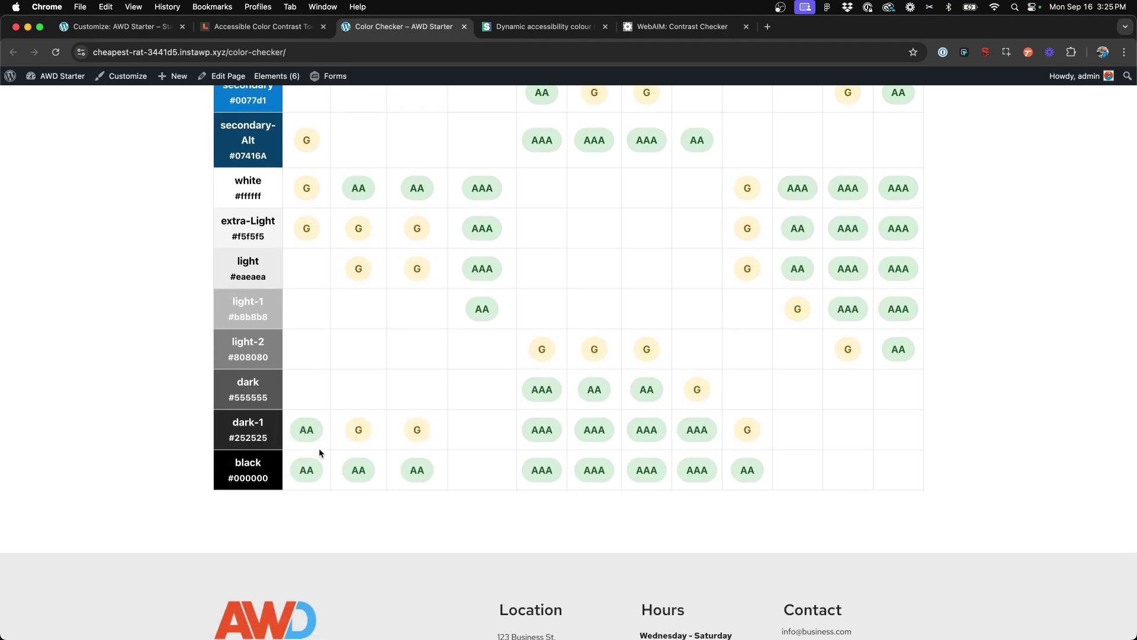
scroll(310, 470, up, 4)
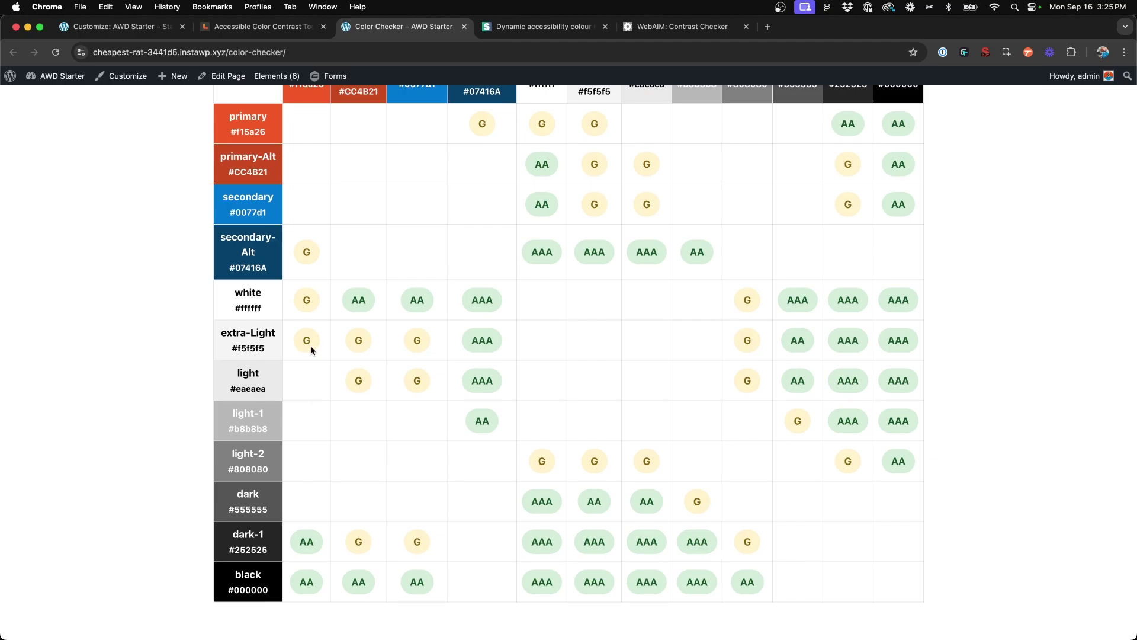
scroll(309, 342, up, 2)
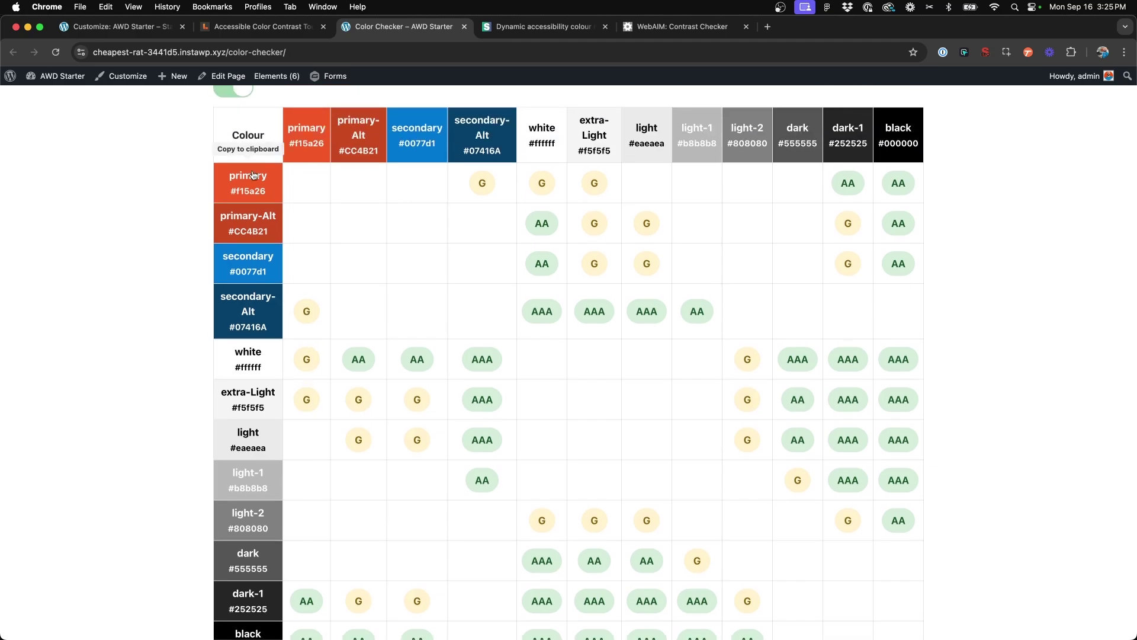
scroll(237, 136, up, 1)
- Toggle Show Ratings several times, leaving it off so cells show ratios like 4.6 : 1
click(242, 121)
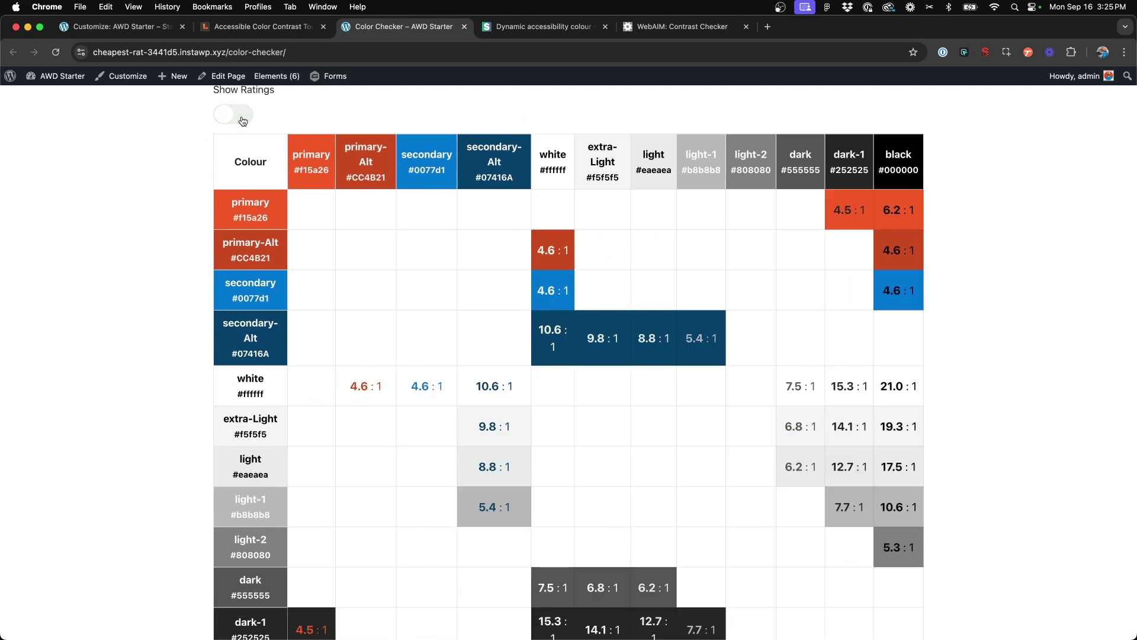
scroll(366, 204, down, 1)
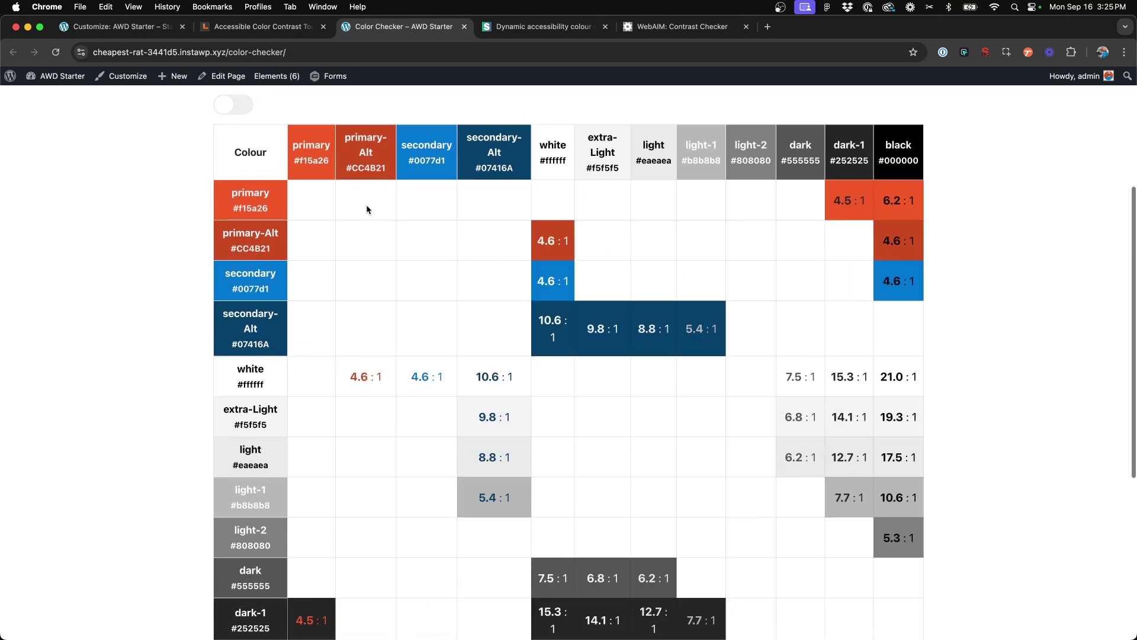
click(232, 108)
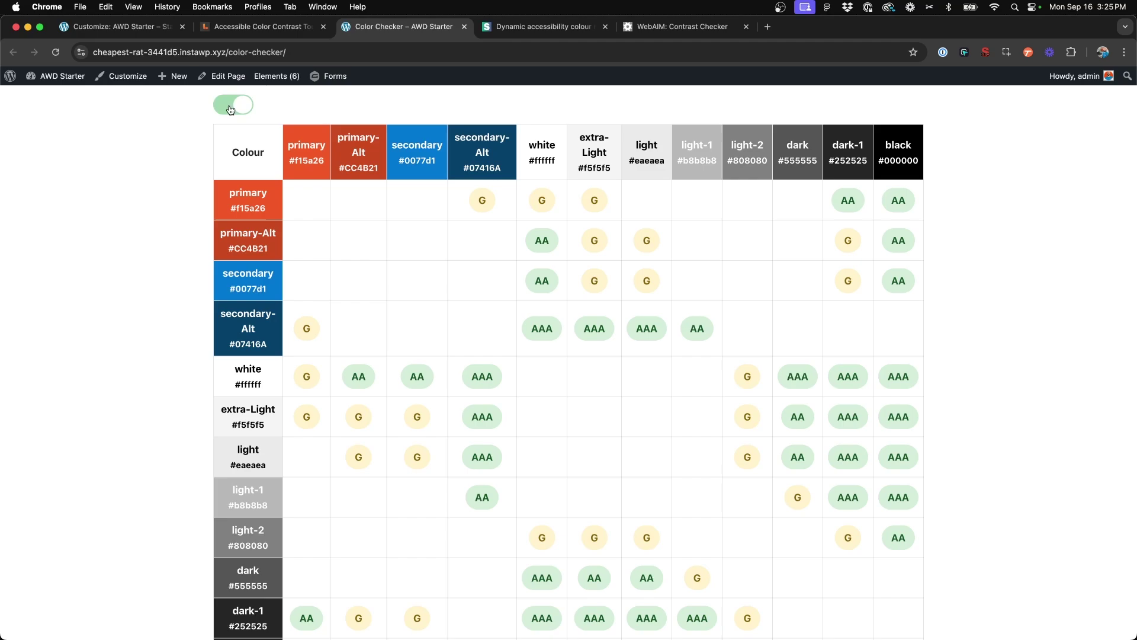
click(231, 109)
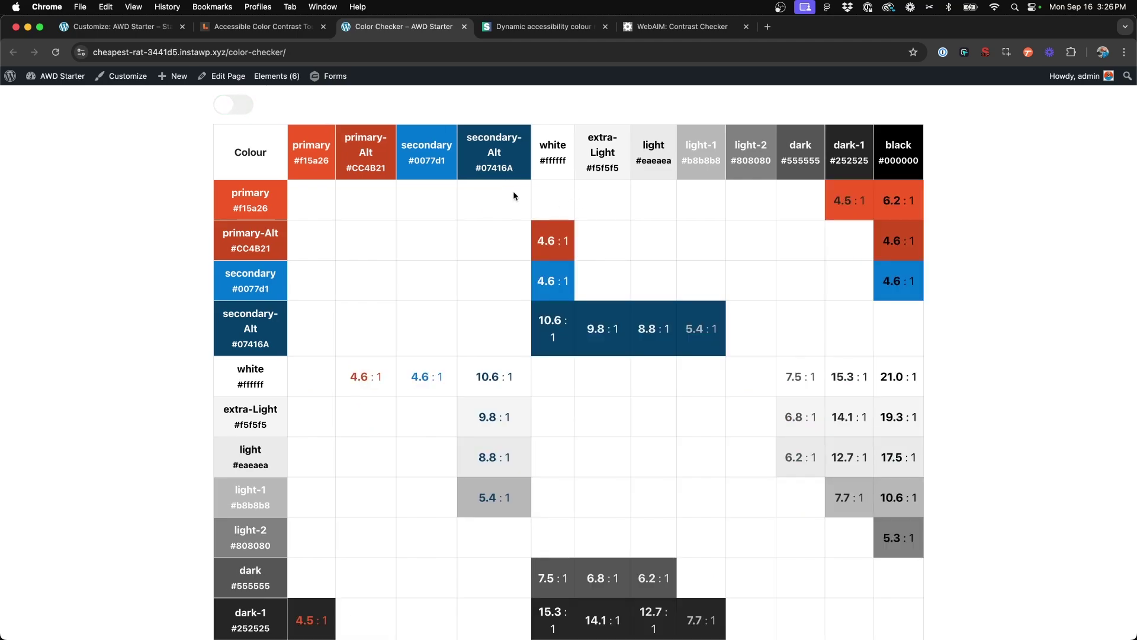
click(231, 108)
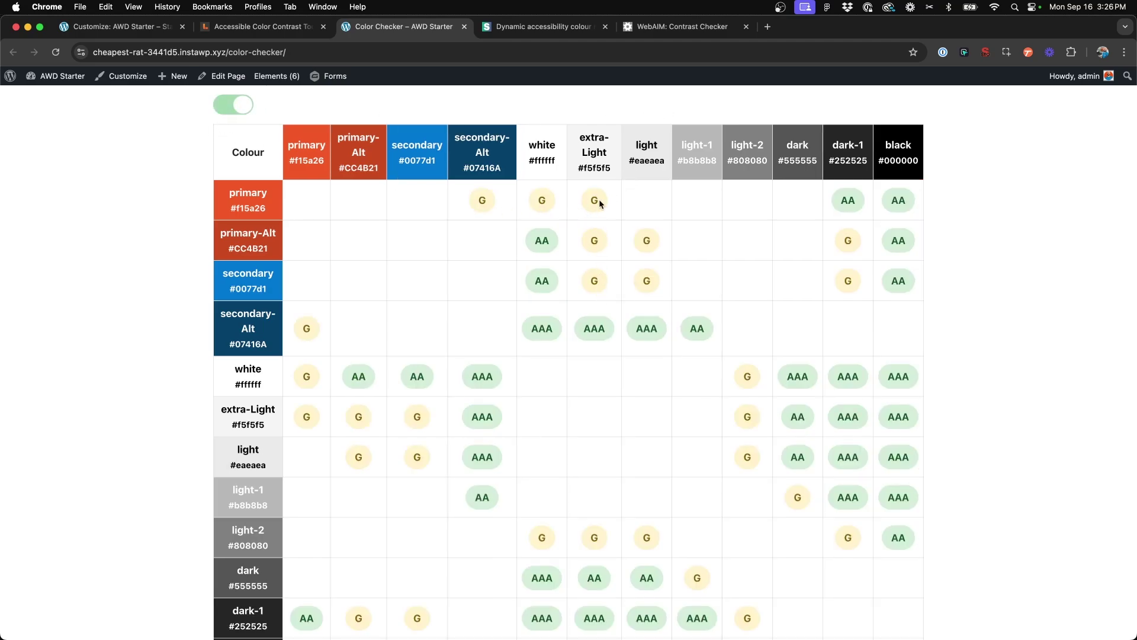
click(233, 105)
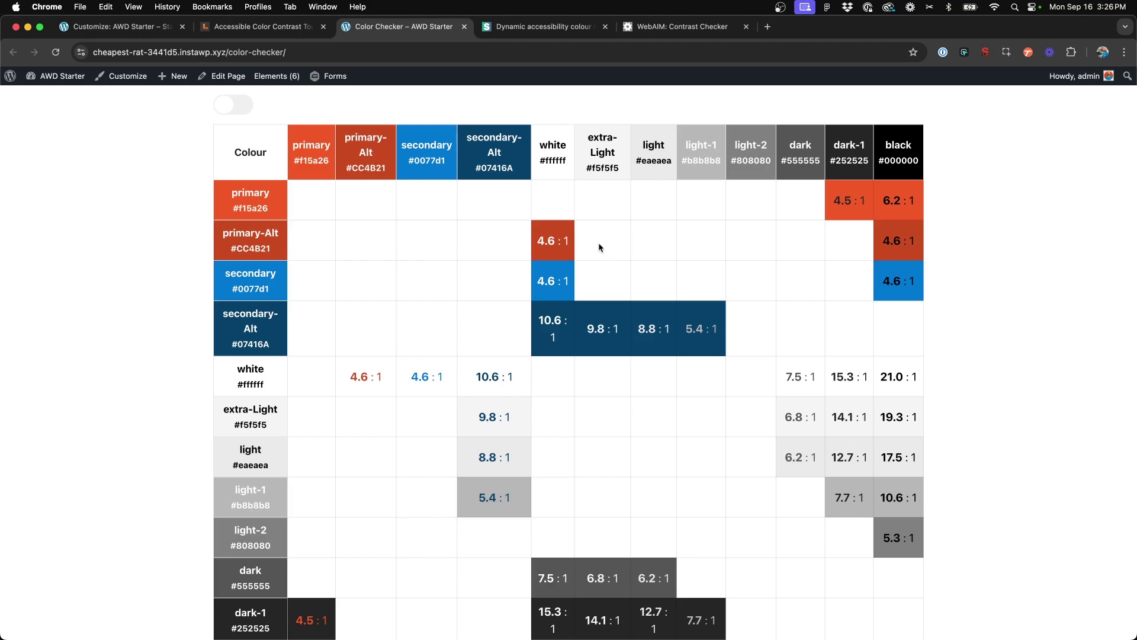
scroll(581, 274, up, 1)
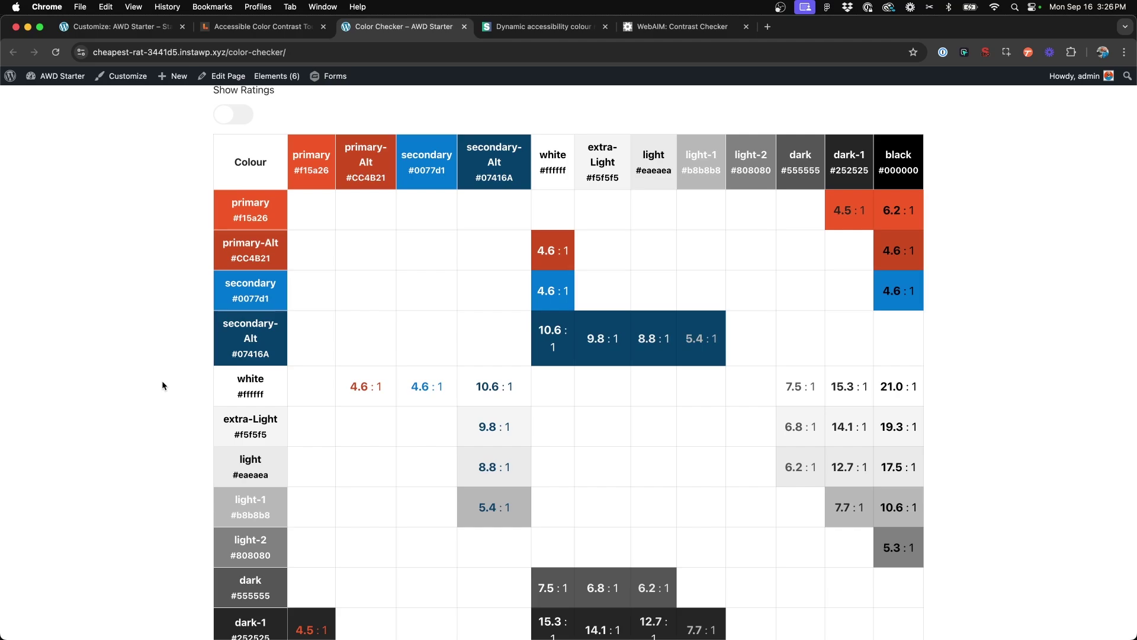
scroll(161, 384, down, 2)
key(super+1)
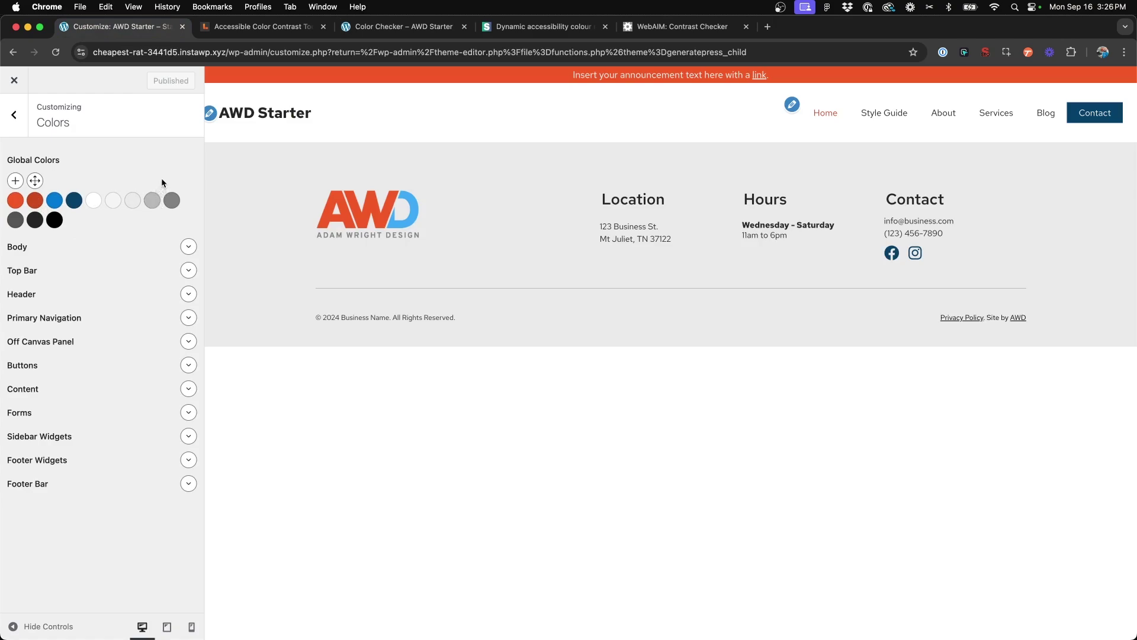
click(392, 28)
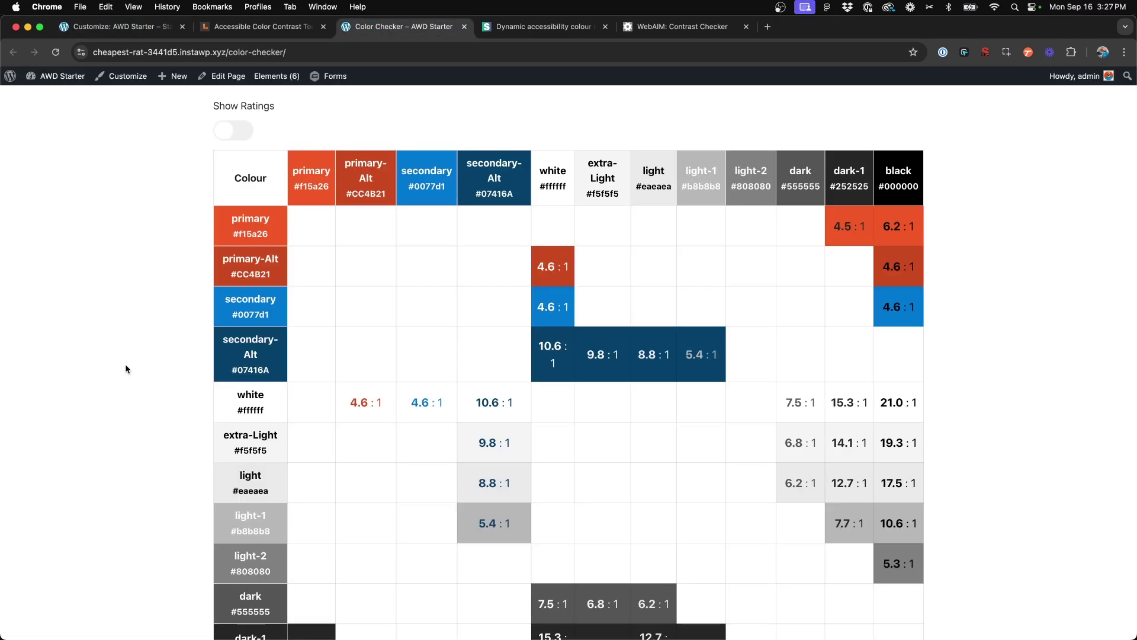
scroll(125, 368, down, 2)
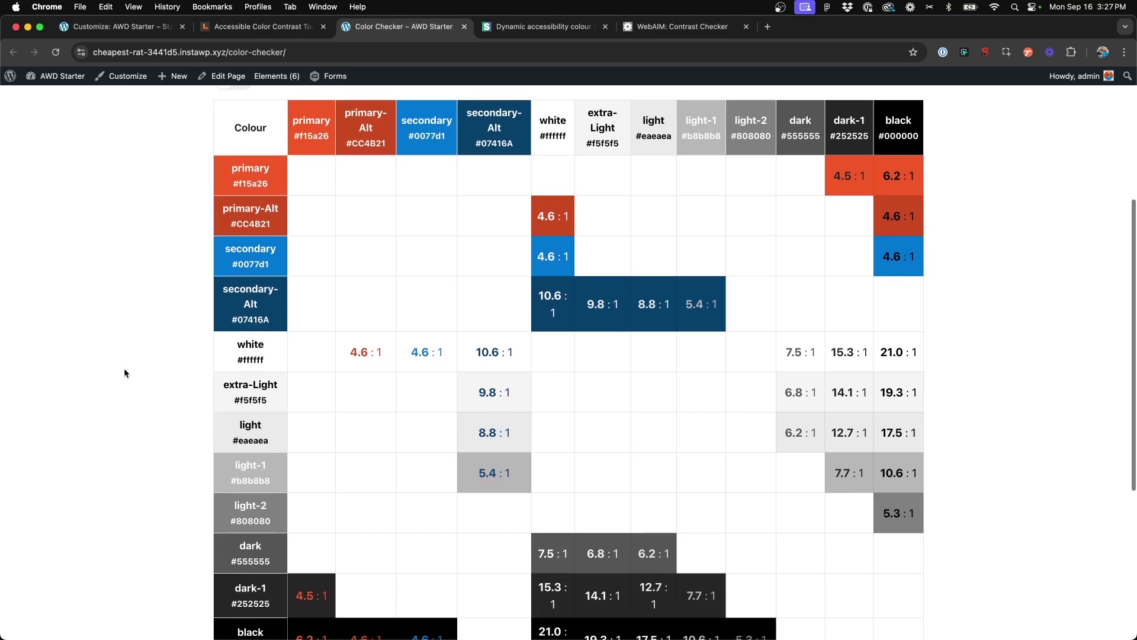
scroll(124, 372, down, 2)
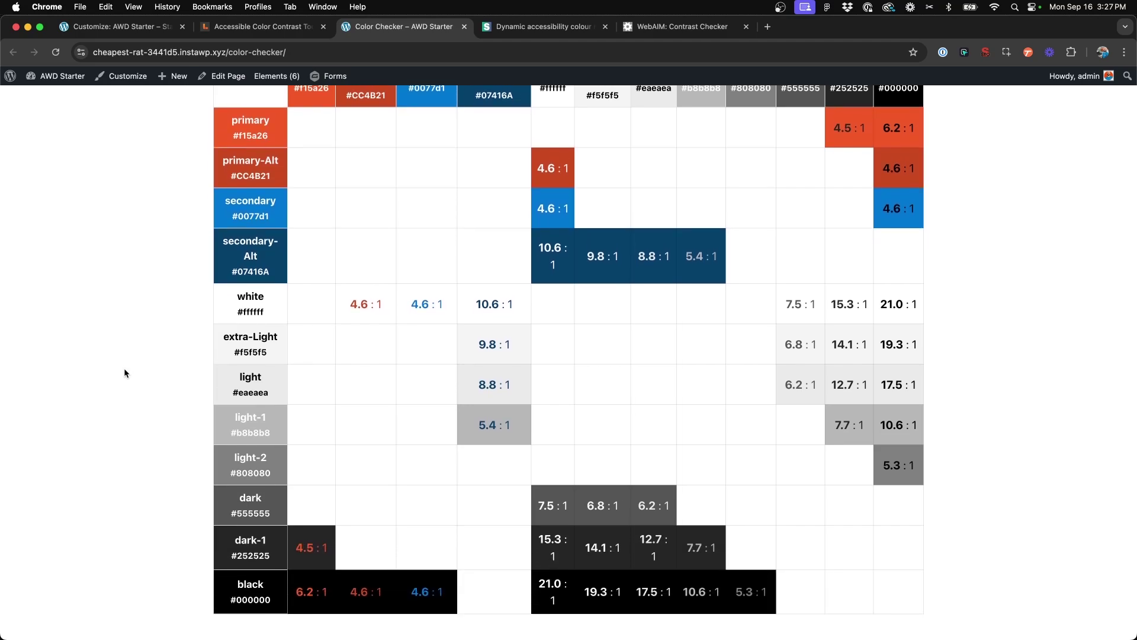
scroll(124, 373, up, 2)
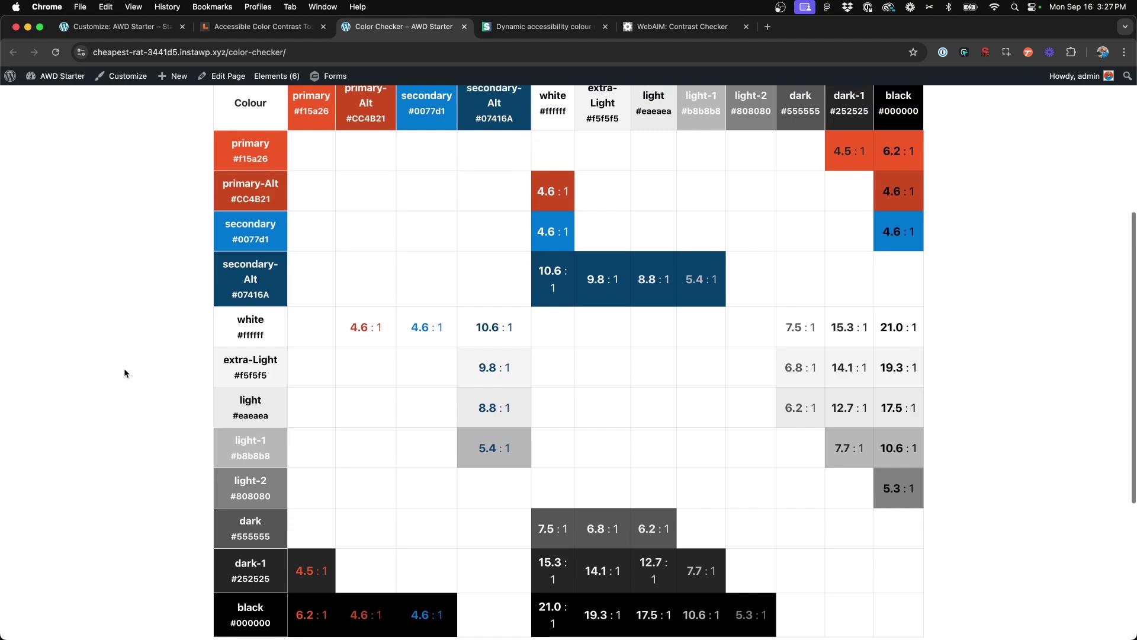